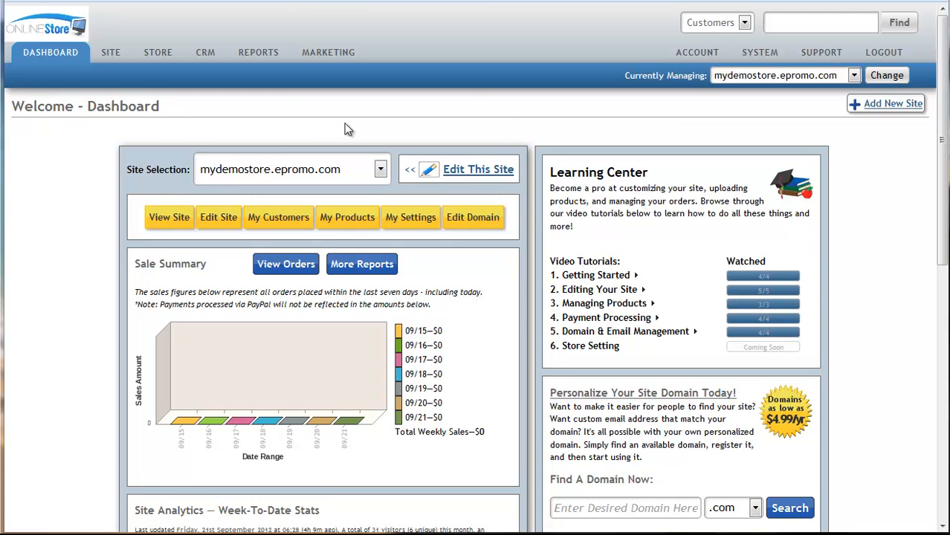
Go from the dashboard to My Products and open the Import Products page.
{"action": "left_click", "coordinate": [350, 217]}
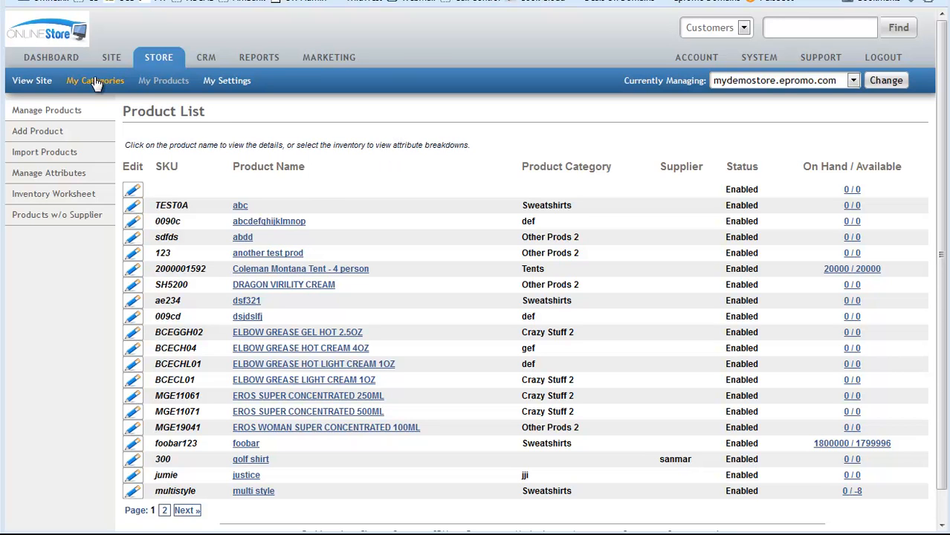
{"action": "left_click", "coordinate": [50, 63]}
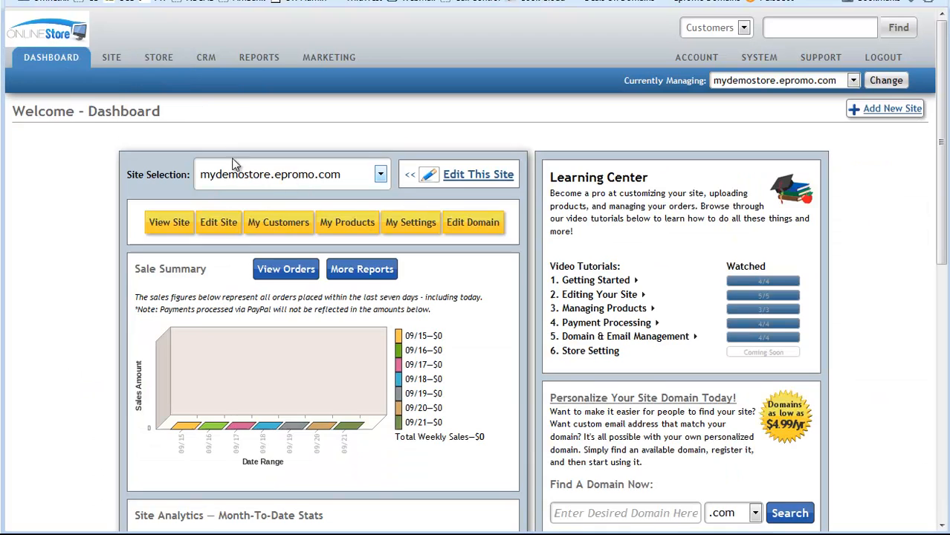
{"action": "left_click", "coordinate": [344, 228]}
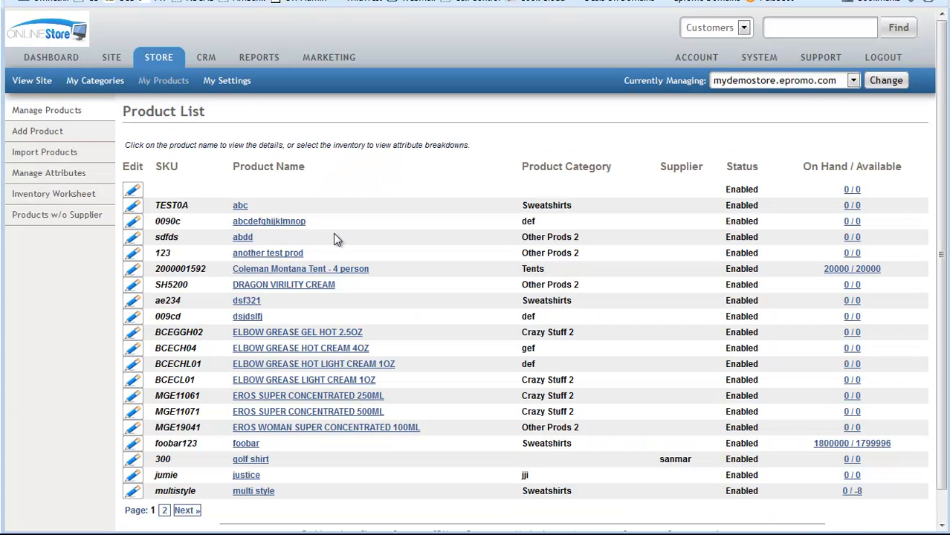
{"action": "left_click", "coordinate": [44, 152]}
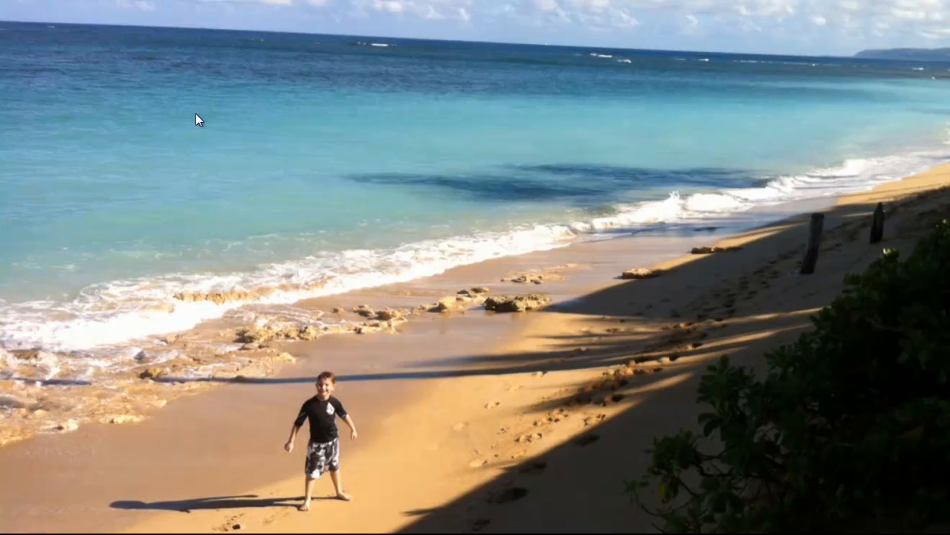
Open estore_product_import.csv from the desktop in Excel and move its window fully into view.
{"action": "left_click", "coordinate": [195, 1]}
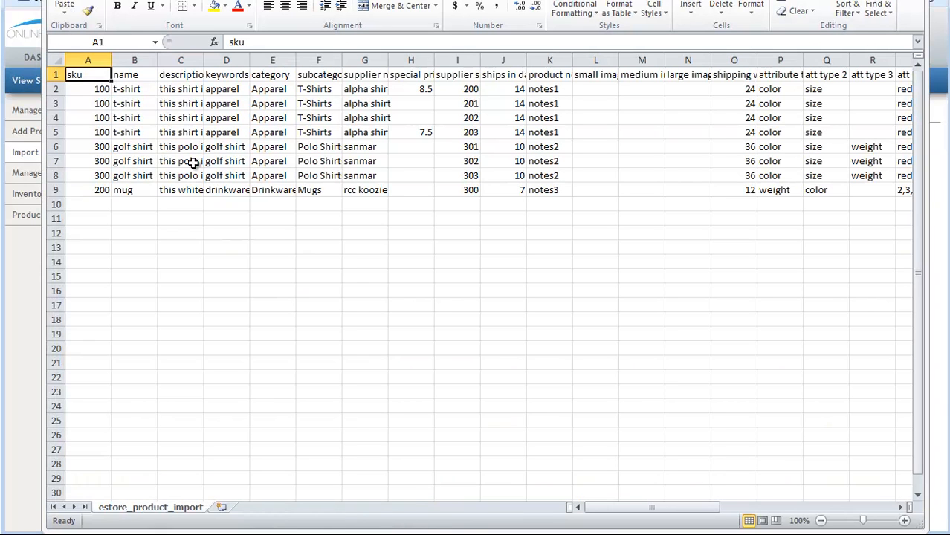
{"action": "left_click_drag", "start_coordinate": [476, 0], "coordinate": [449, 0]}
{"action": "left_click_drag", "start_coordinate": [343, 0], "coordinate": [348, 17]}
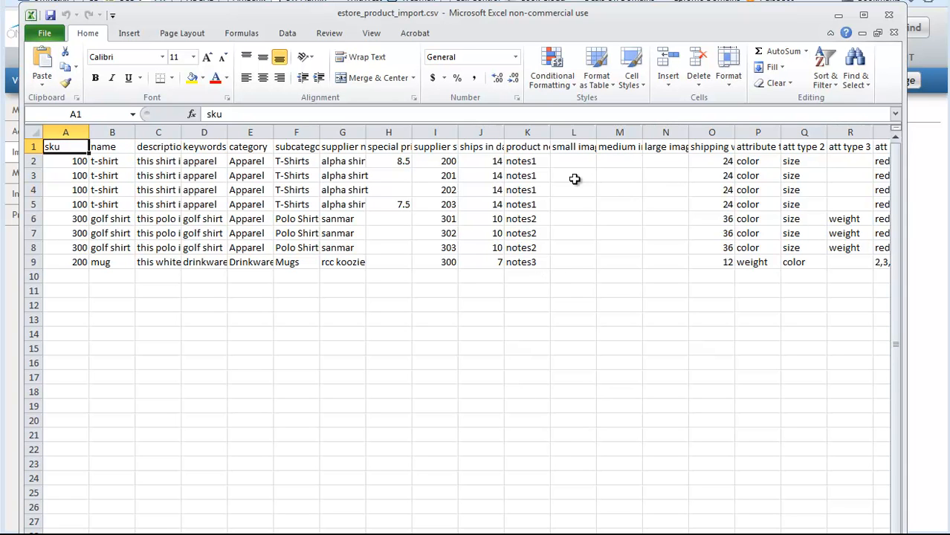
Examine the header row's attribute, quantity and cost columns, returning to the sku heading in cell A1.
{"action": "left_click", "coordinate": [851, 146]}
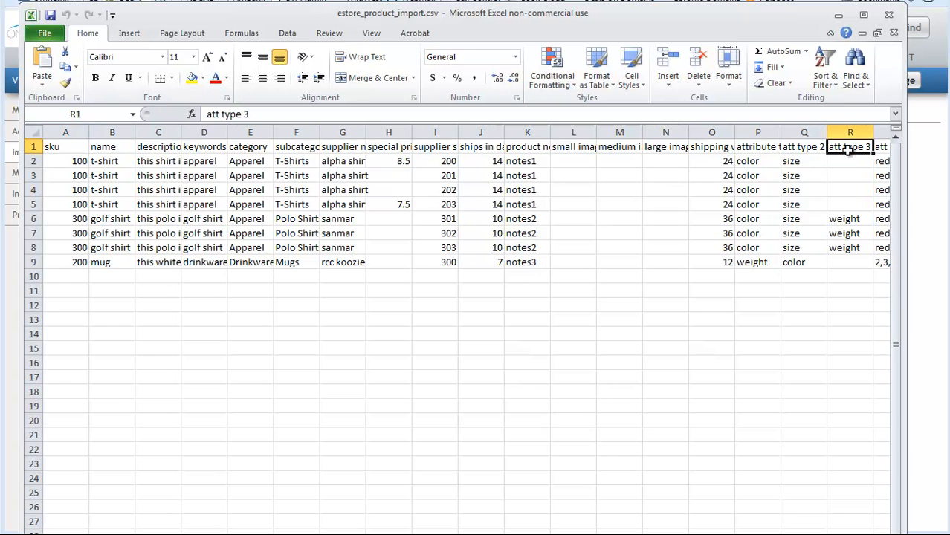
{"action": "key", "text": "Right"}
{"action": "key", "text": "Right"}
{"action": "key", "text": "Right"}
{"action": "key", "text": "Right"}
{"action": "key", "text": "Right"}
{"action": "key", "text": "Right"}
{"action": "key", "text": "Right"}
{"action": "key", "text": "Right"}
{"action": "key", "text": "Right"}
{"action": "key", "text": "Right"}
{"action": "key", "text": "Right"}
{"action": "key", "text": "Right"}
{"action": "key", "text": "Right"}
{"action": "key", "text": "Right"}
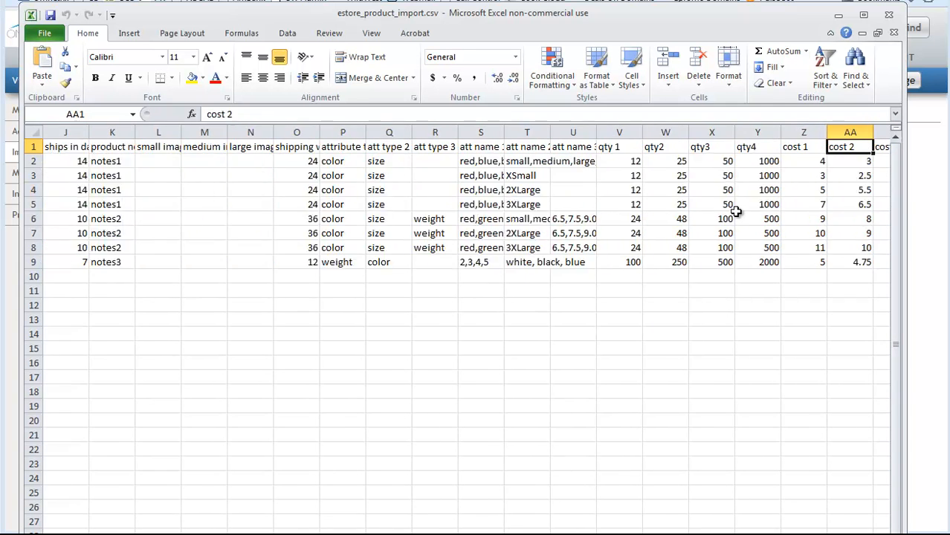
{"action": "key", "text": "Left"}
{"action": "key", "text": "Left"}
{"action": "key", "text": "Left"}
{"action": "key", "text": "Left"}
{"action": "key", "text": "Left"}
{"action": "key", "text": "Left"}
{"action": "key", "text": "Left"}
{"action": "key", "text": "Left"}
{"action": "key", "text": "Left"}
{"action": "key", "text": "Left"}
{"action": "key", "text": "Left"}
{"action": "key", "text": "Left"}
{"action": "key", "text": "Left"}
{"action": "key", "text": "Left"}
{"action": "key", "text": "Left"}
{"action": "key", "text": "Left"}
{"action": "key", "text": "Left"}
{"action": "key", "text": "Left"}
{"action": "key", "text": "Left"}
{"action": "key", "text": "Left"}
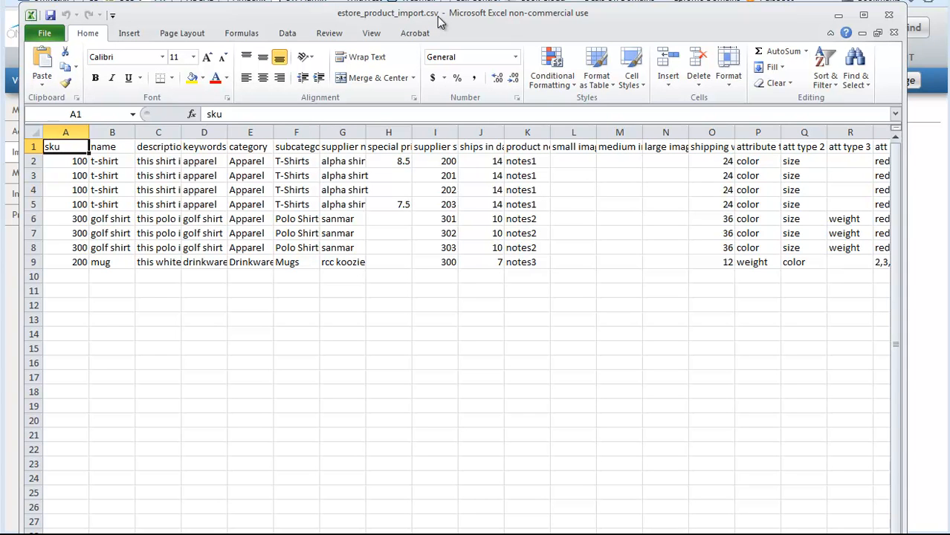
Start saving the spreadsheet under another format, choosing Excel 97-2003 Workbook (*.xls) as the file type.
{"action": "left_click", "coordinate": [45, 34]}
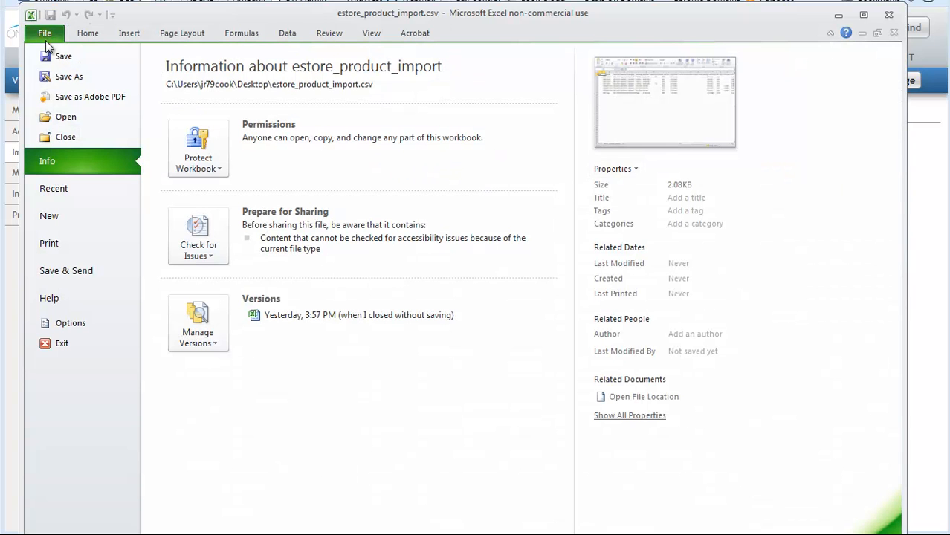
{"action": "left_click", "coordinate": [58, 77]}
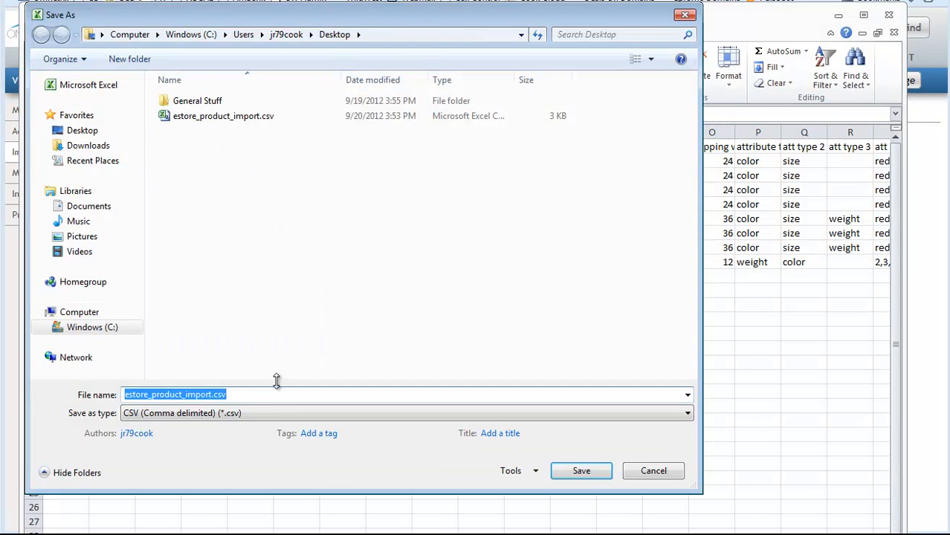
{"action": "left_click", "coordinate": [269, 413]}
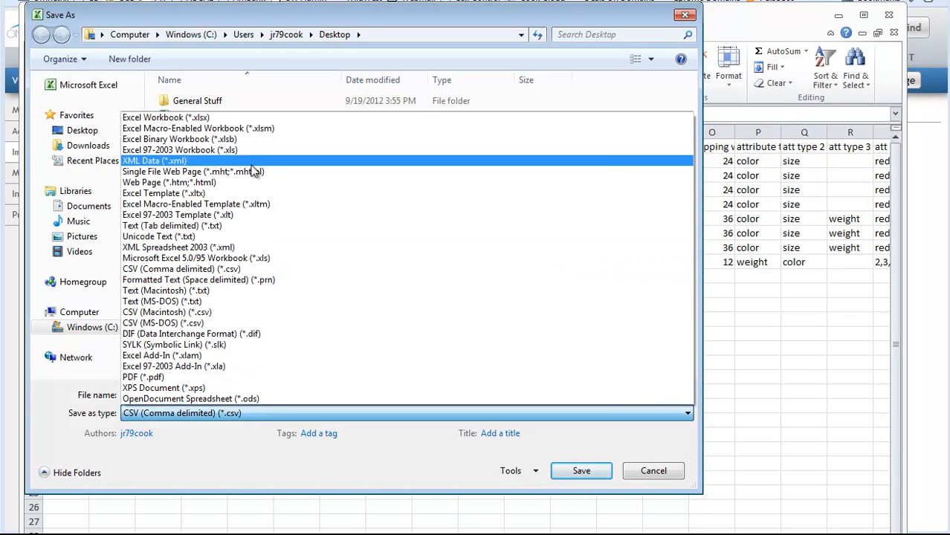
{"action": "left_click", "coordinate": [239, 149]}
{"action": "left_click", "coordinate": [228, 394]}
{"action": "left_click", "coordinate": [228, 394]}
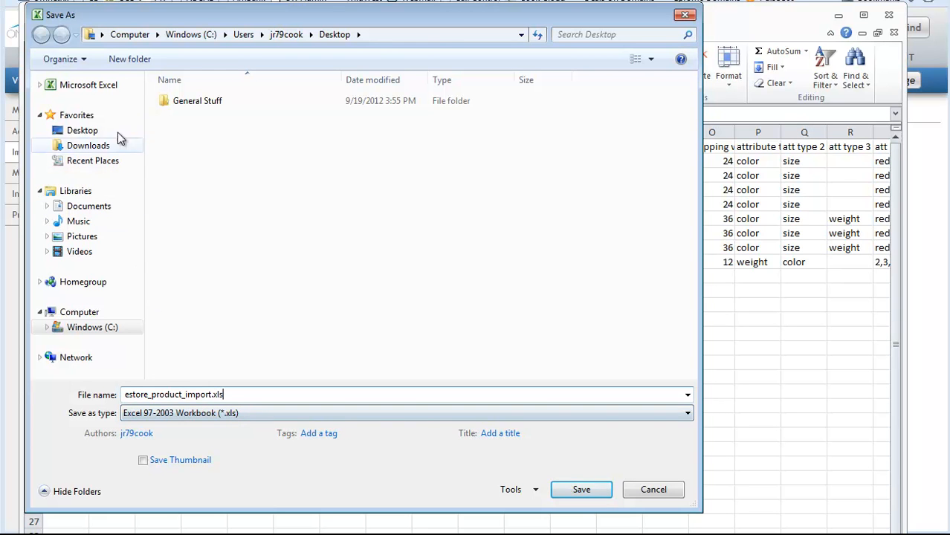
Save the spreadsheet as CSV (Comma delimited) over the existing estore_product_import.csv, then close Excel without saving again.
{"action": "left_click", "coordinate": [254, 411]}
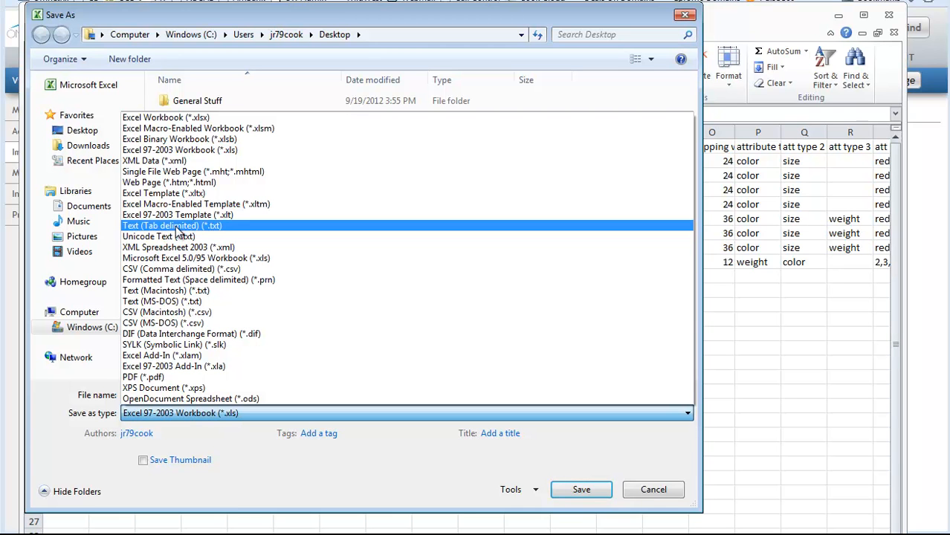
{"action": "left_click", "coordinate": [159, 272]}
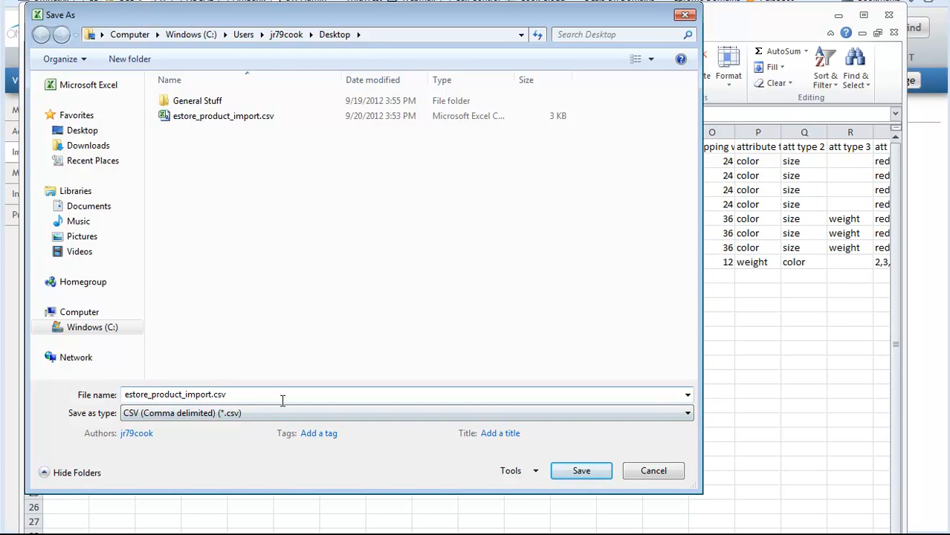
{"action": "left_click", "coordinate": [588, 474]}
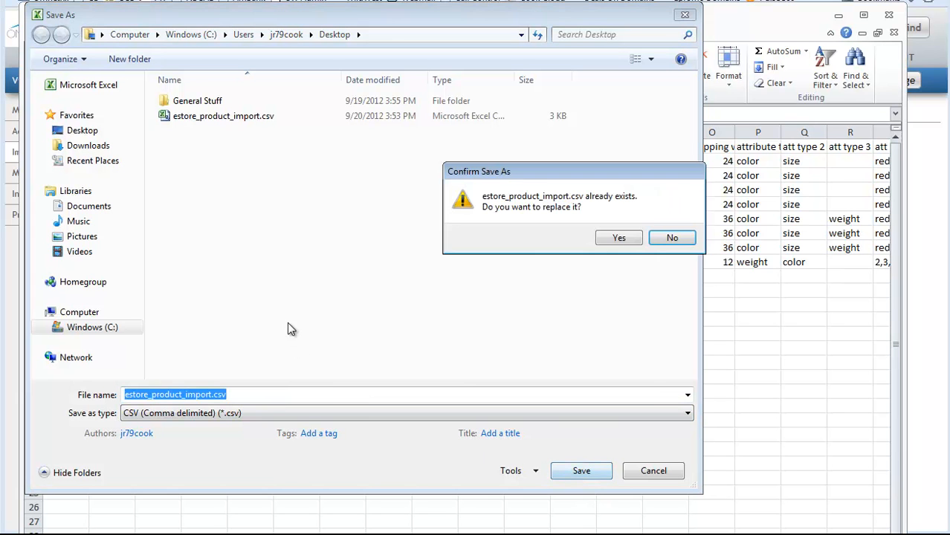
{"action": "left_click", "coordinate": [616, 239]}
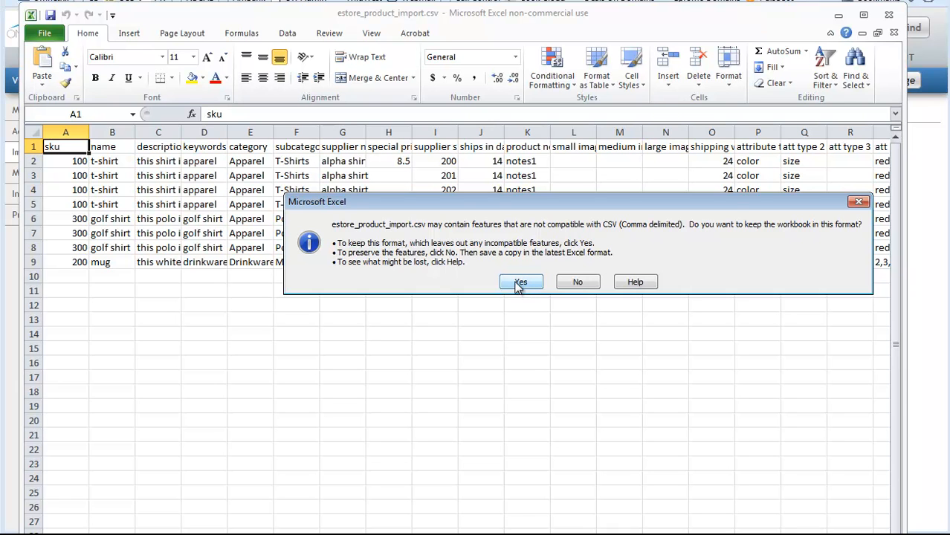
{"action": "left_click", "coordinate": [520, 283]}
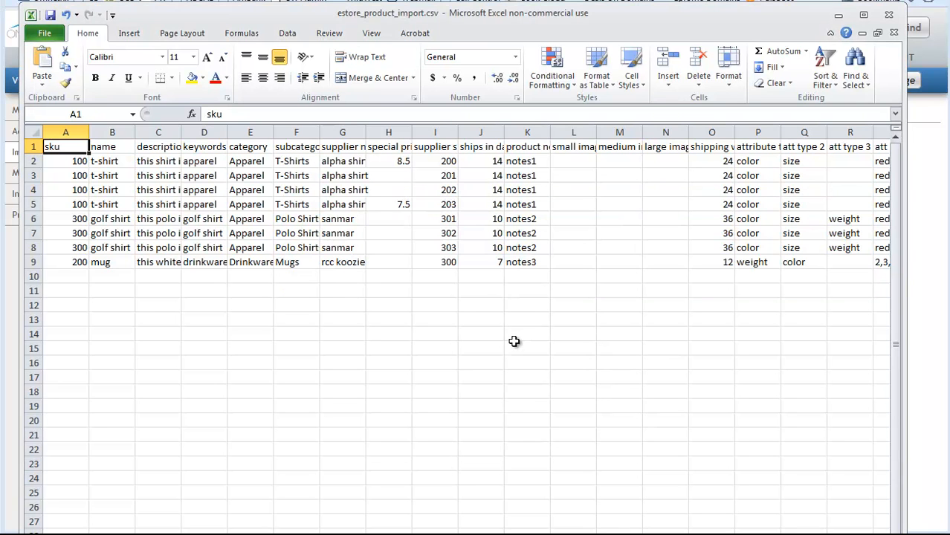
{"action": "left_click", "coordinate": [889, 16]}
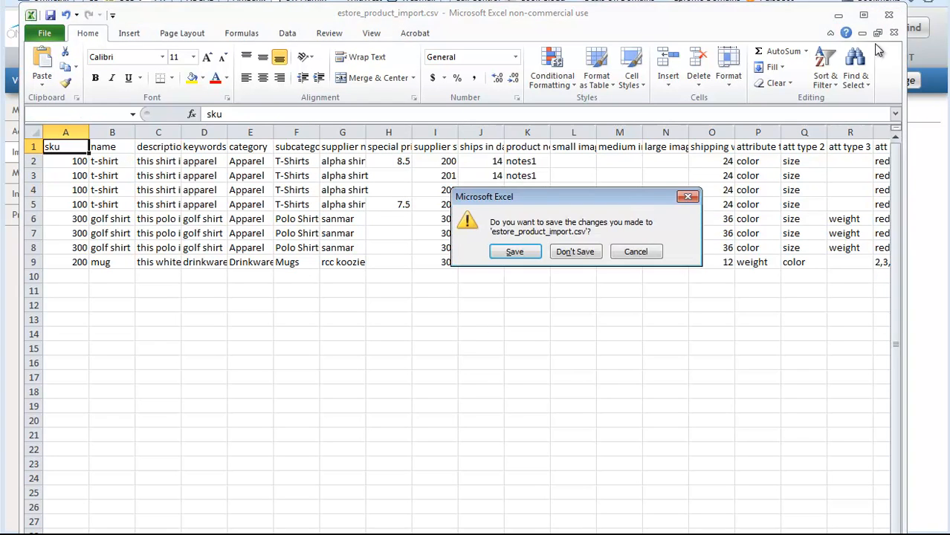
{"action": "left_click", "coordinate": [574, 252]}
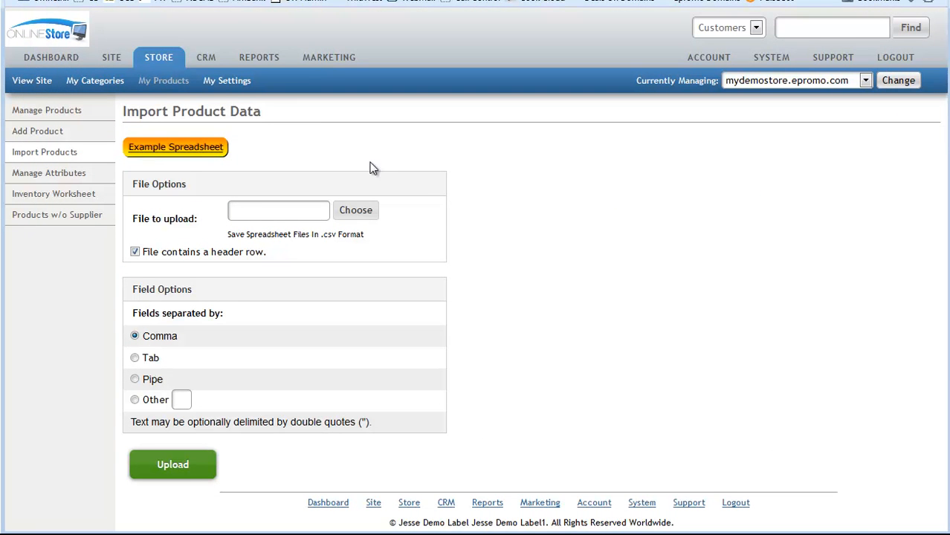
Upload estore_product_import.csv as the product data file, specifying a header row and comma-separated fields.
{"action": "left_click", "coordinate": [318, 213]}
{"action": "double_click", "coordinate": [554, 50]}
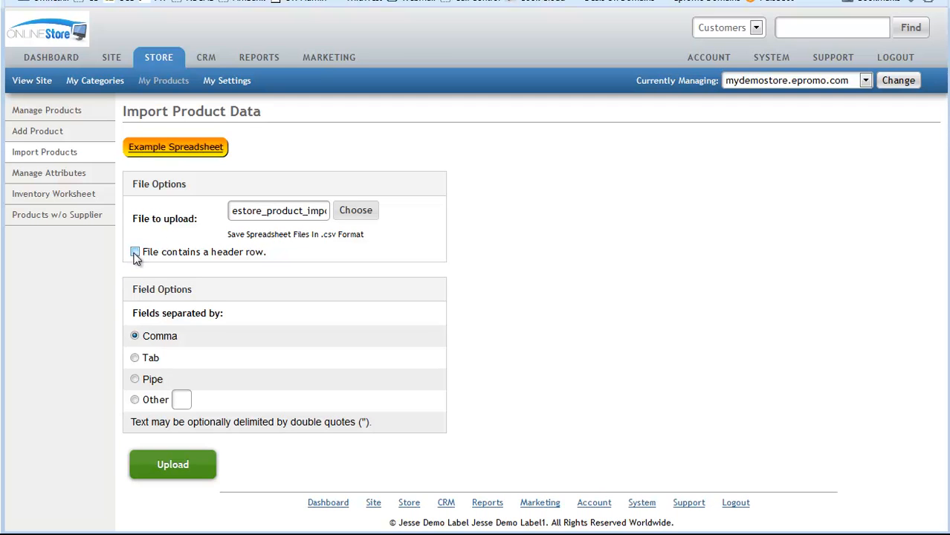
{"action": "left_click", "coordinate": [135, 253]}
{"action": "left_click", "coordinate": [135, 380]}
{"action": "left_click", "coordinate": [135, 336]}
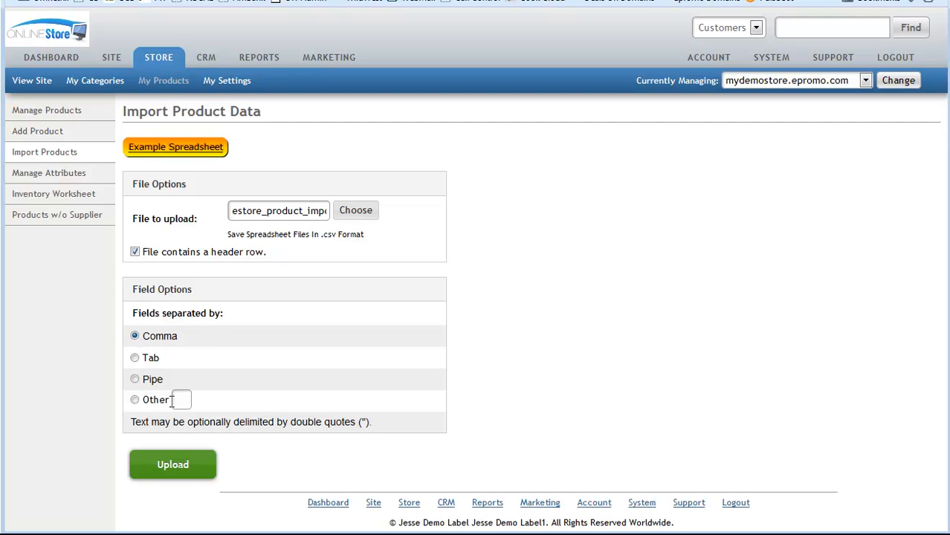
{"action": "left_click", "coordinate": [170, 469]}
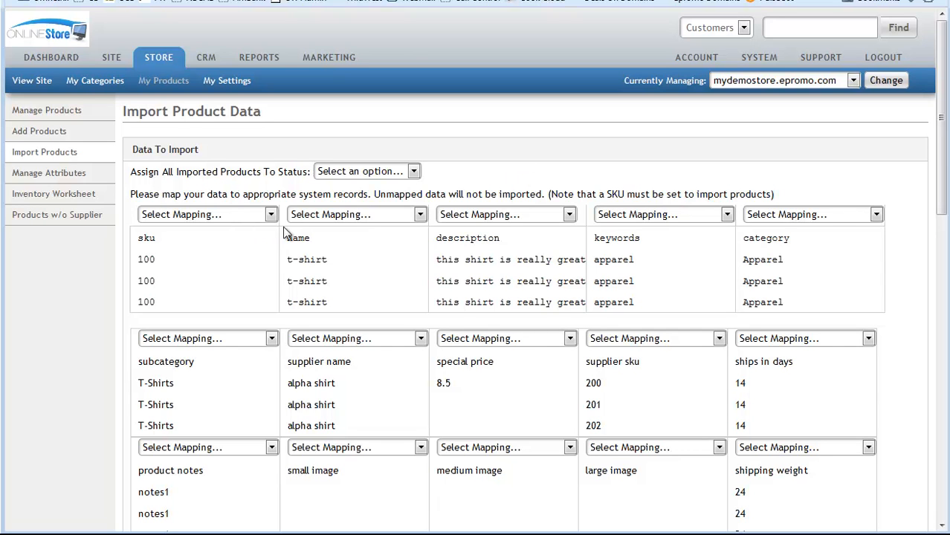
Assign the Enabled status to all imported products.
{"action": "left_click_drag", "start_coordinate": [130, 172], "coordinate": [304, 172]}
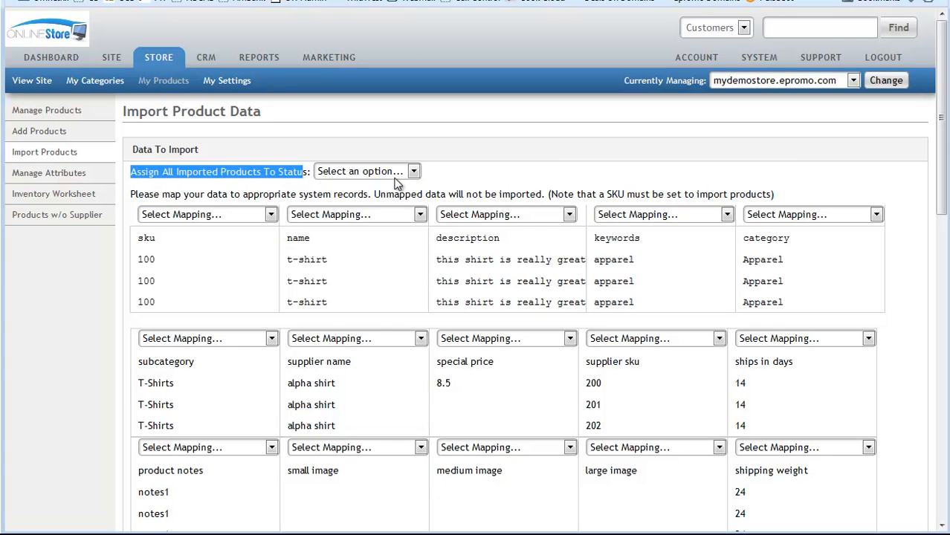
{"action": "left_click", "coordinate": [401, 172]}
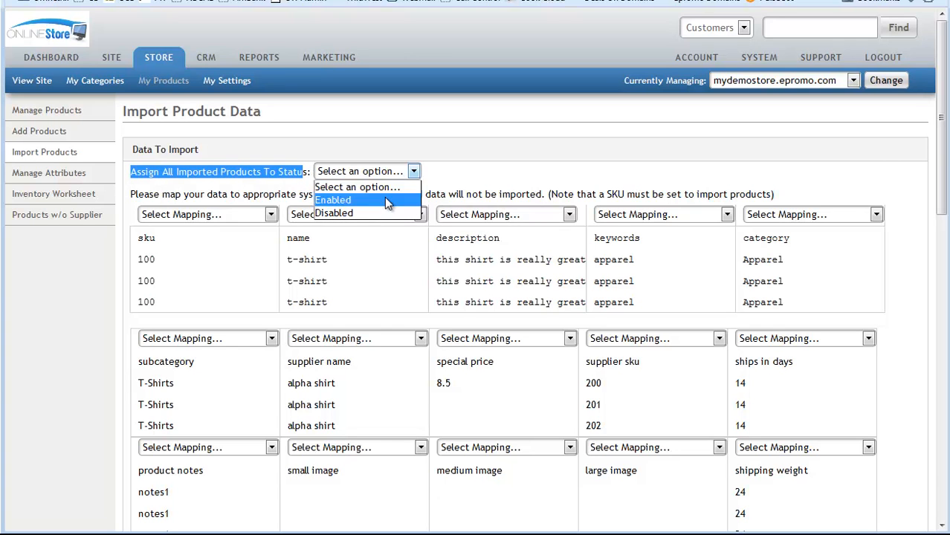
{"action": "left_click", "coordinate": [382, 201]}
{"action": "left_click", "coordinate": [457, 171]}
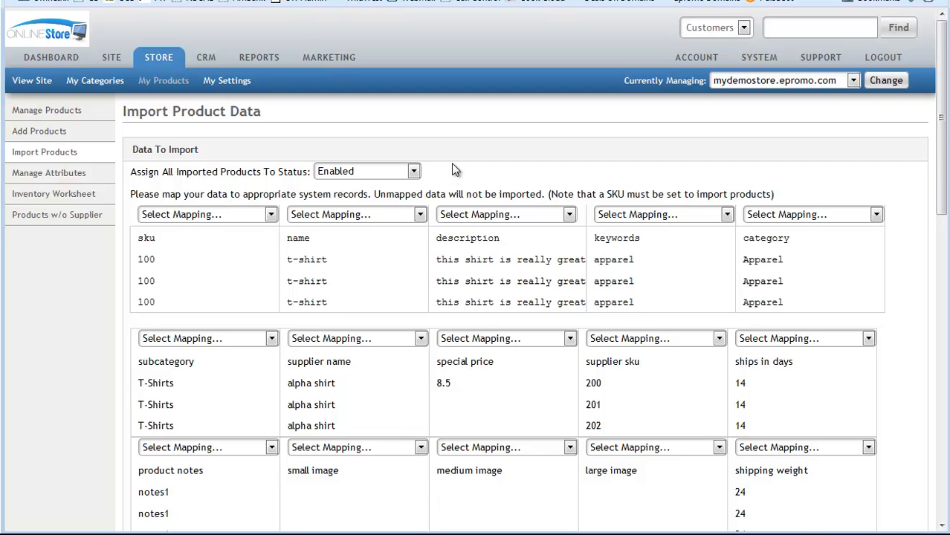
Map the sku column to SKU and the name column to Name.
{"action": "scroll", "coordinate": [452, 165], "scroll_direction": "down", "scroll_amount": 1}
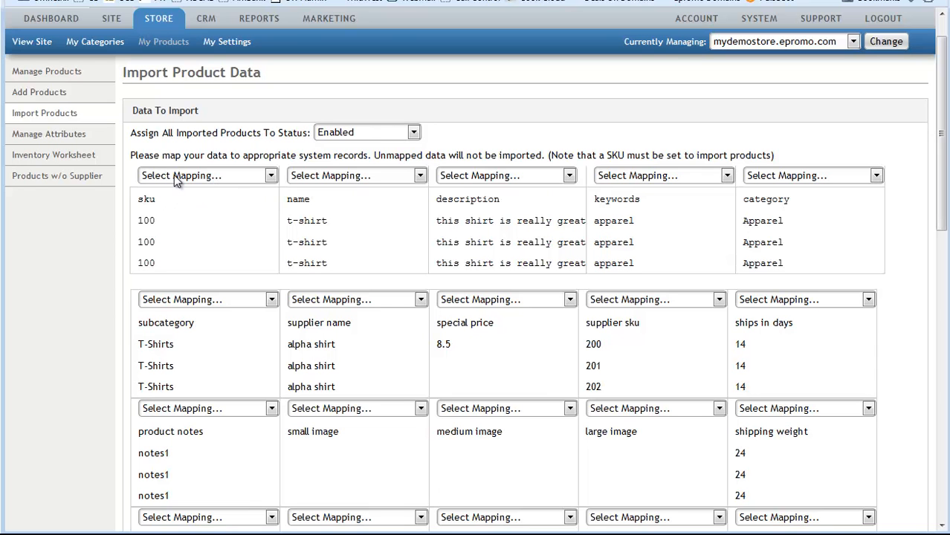
{"action": "double_click", "coordinate": [146, 200]}
{"action": "mouse_move", "coordinate": [145, 225]}
{"action": "left_mouse_down"}
{"action": "mouse_move", "coordinate": [166, 263]}
{"action": "mouse_move", "coordinate": [147, 232]}
{"action": "left_mouse_up"}
{"action": "left_click", "coordinate": [145, 229]}
{"action": "left_click", "coordinate": [191, 178]}
{"action": "left_click", "coordinate": [173, 215]}
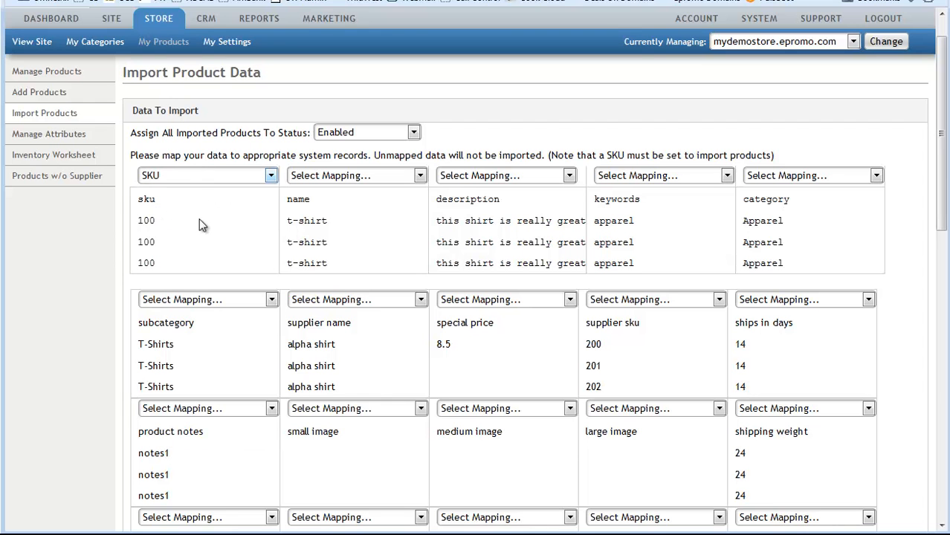
{"action": "left_click", "coordinate": [341, 180]}
{"action": "left_click", "coordinate": [329, 230]}
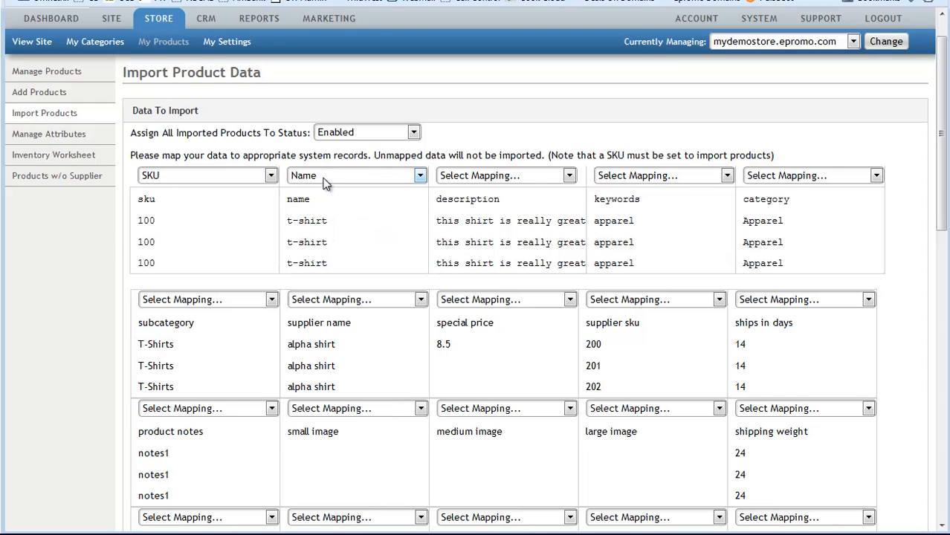
Map the description column to Description.
{"action": "left_click", "coordinate": [507, 181]}
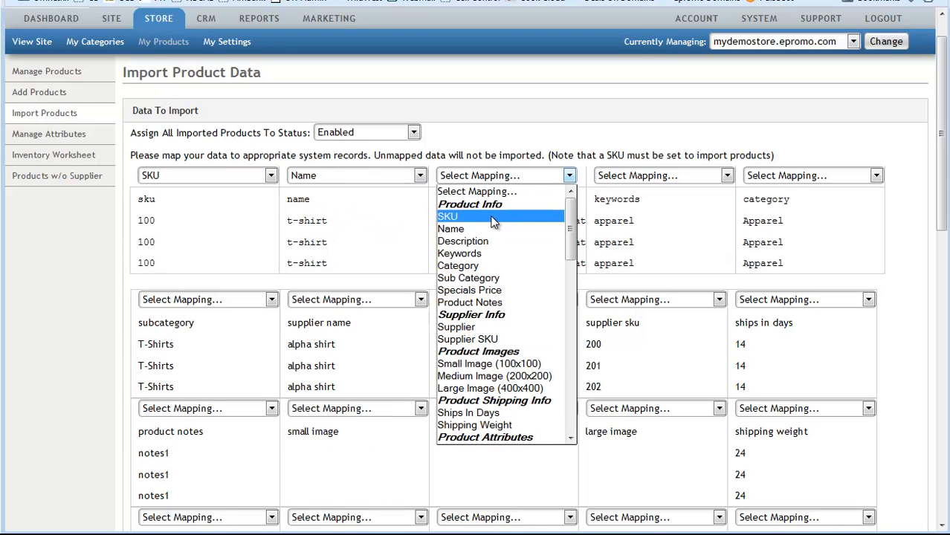
{"action": "left_click", "coordinate": [505, 177]}
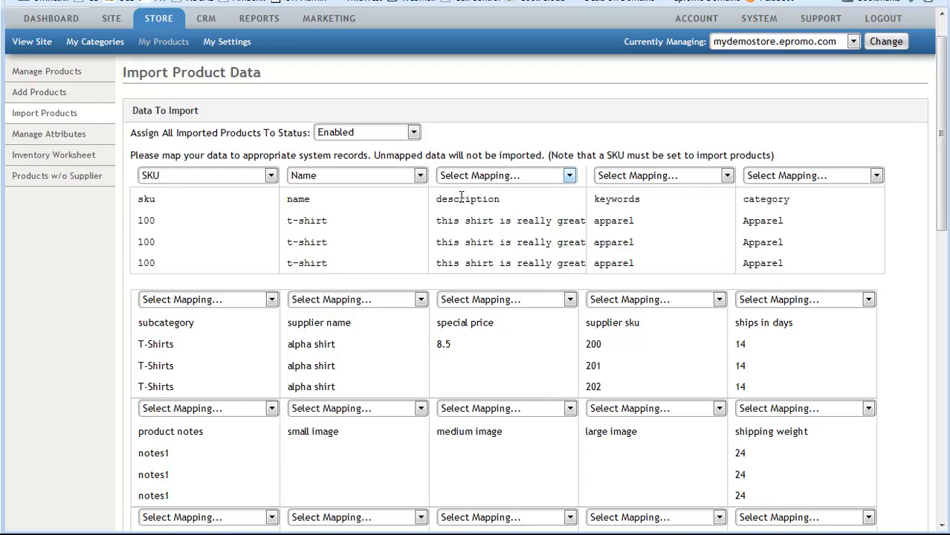
{"action": "left_click", "coordinate": [473, 181]}
{"action": "left_click", "coordinate": [470, 239]}
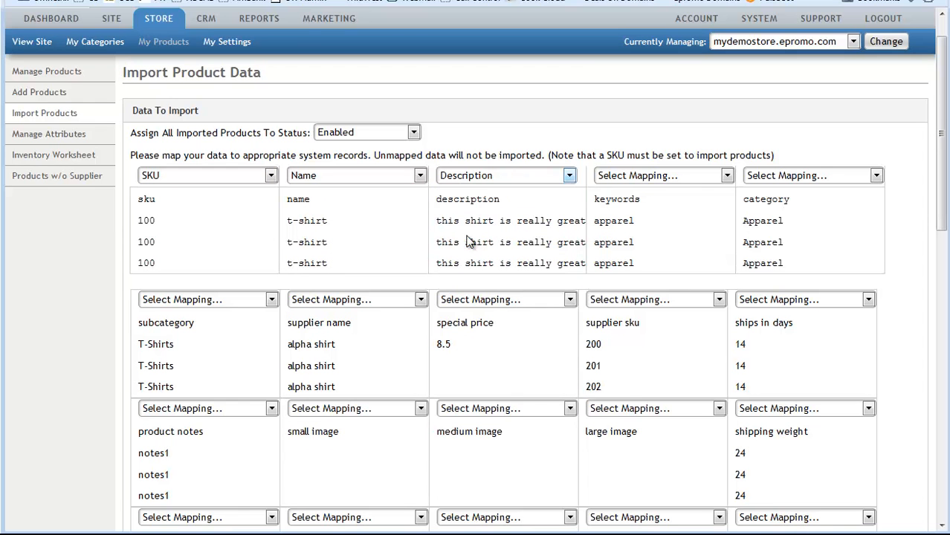
Map the keywords column to Keywords and the category column to Category.
{"action": "left_click", "coordinate": [620, 177]}
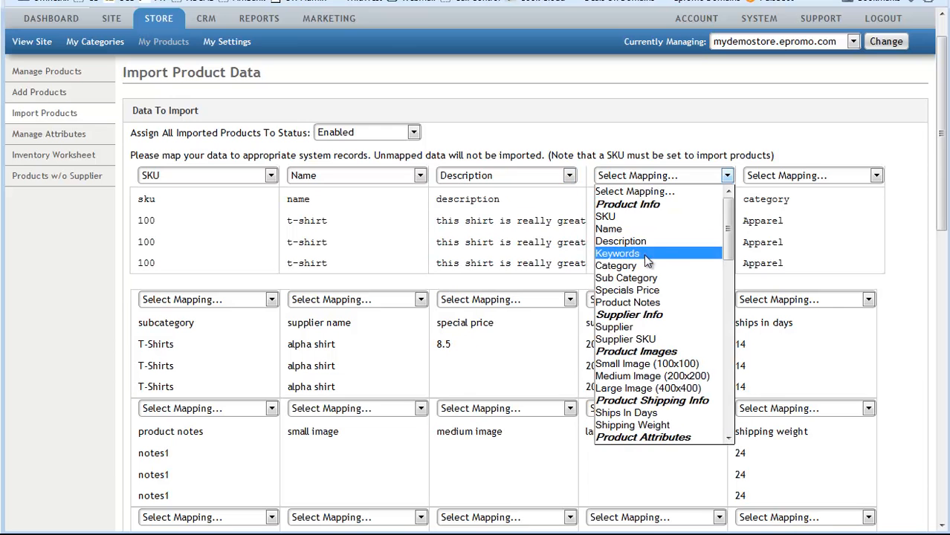
{"action": "left_click", "coordinate": [645, 254]}
{"action": "left_click", "coordinate": [785, 179]}
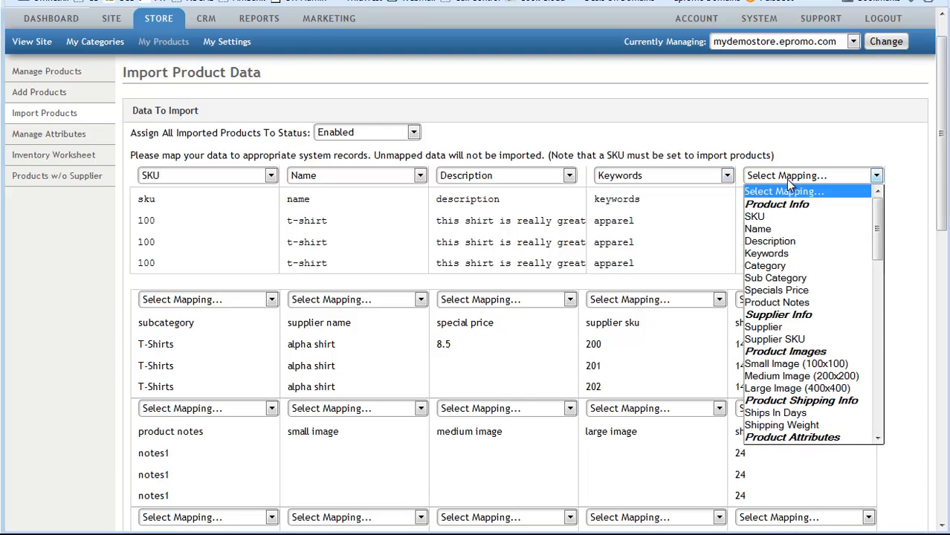
{"action": "left_click", "coordinate": [798, 264]}
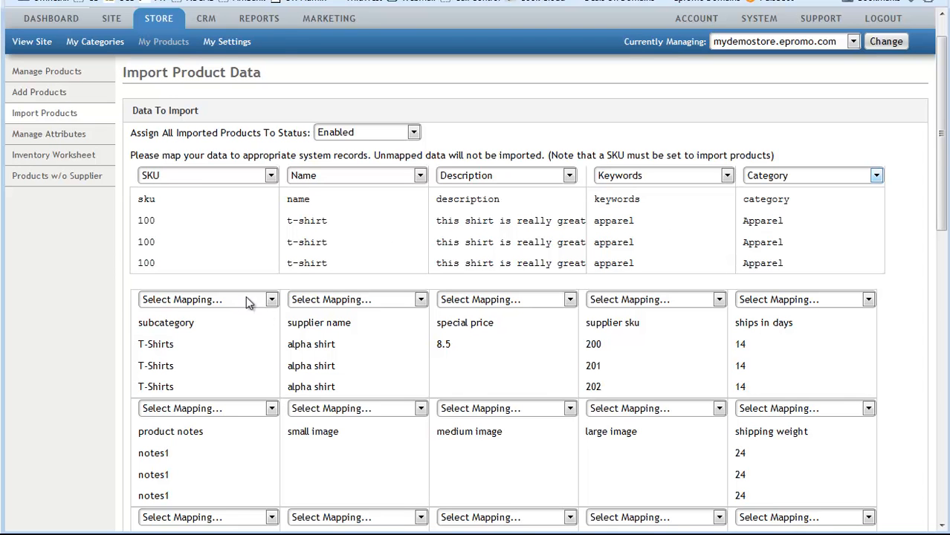
Map the subcategory column to Sub Category and the supplier name column to Supplier.
{"action": "left_click", "coordinate": [216, 299]}
{"action": "left_click", "coordinate": [171, 112]}
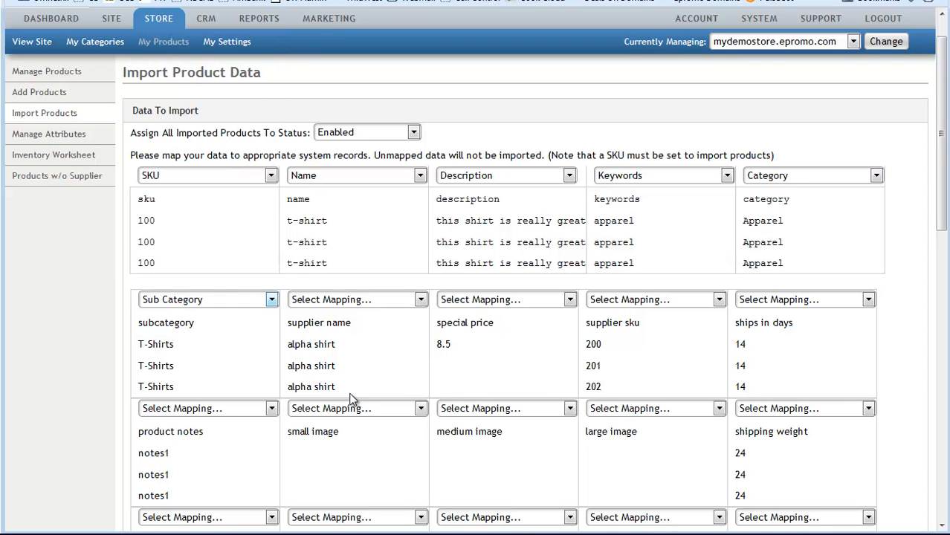
{"action": "left_click", "coordinate": [355, 301]}
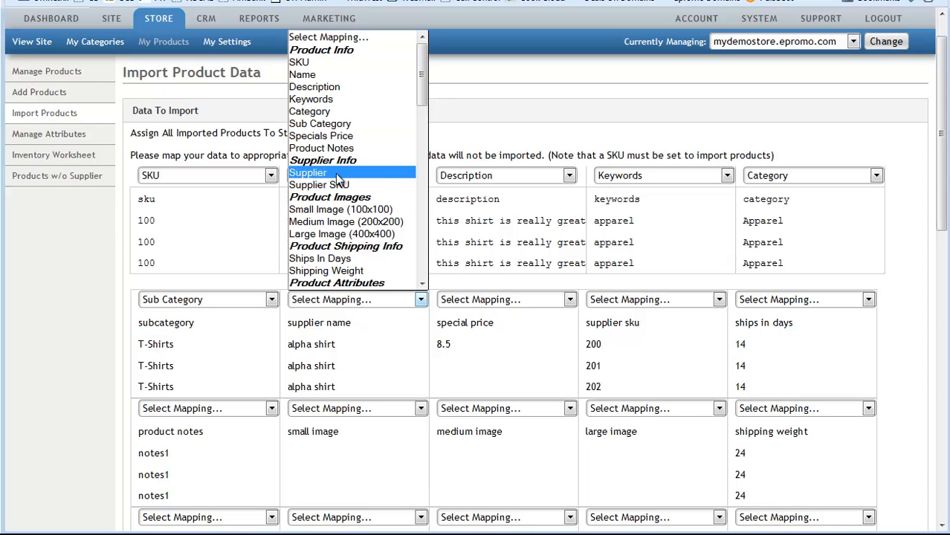
{"action": "left_click", "coordinate": [319, 172]}
Map the special price column to Specials Price and the ships in days column to Ships In Days.
{"action": "left_click", "coordinate": [503, 301]}
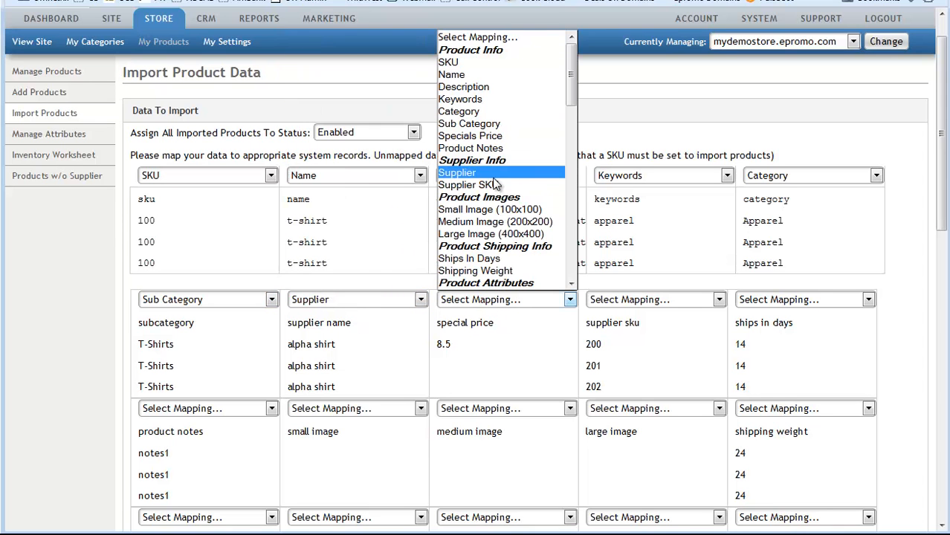
{"action": "left_click", "coordinate": [494, 136]}
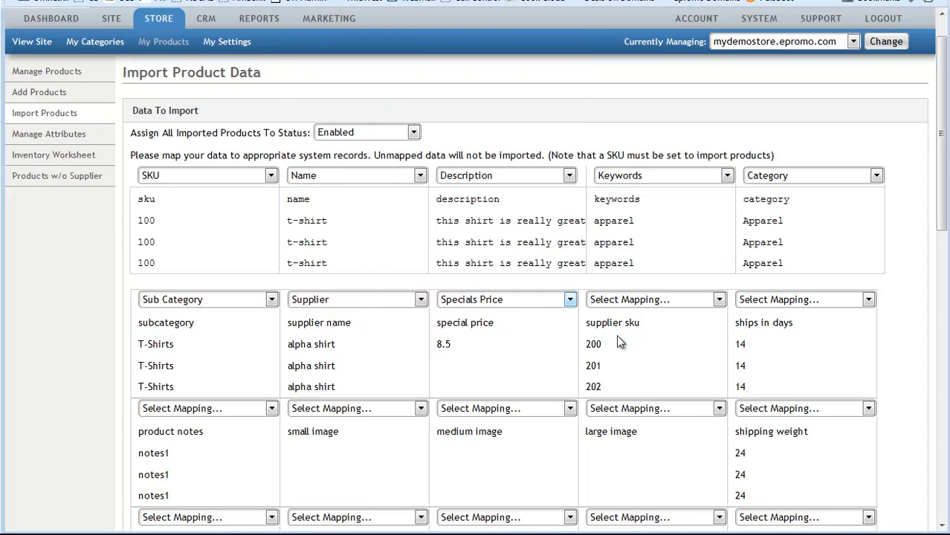
{"action": "left_click", "coordinate": [796, 301]}
{"action": "left_click", "coordinate": [792, 259]}
Map the shipping weight column to Shipping Weight.
{"action": "scroll", "coordinate": [399, 372], "scroll_direction": "down", "scroll_amount": 3}
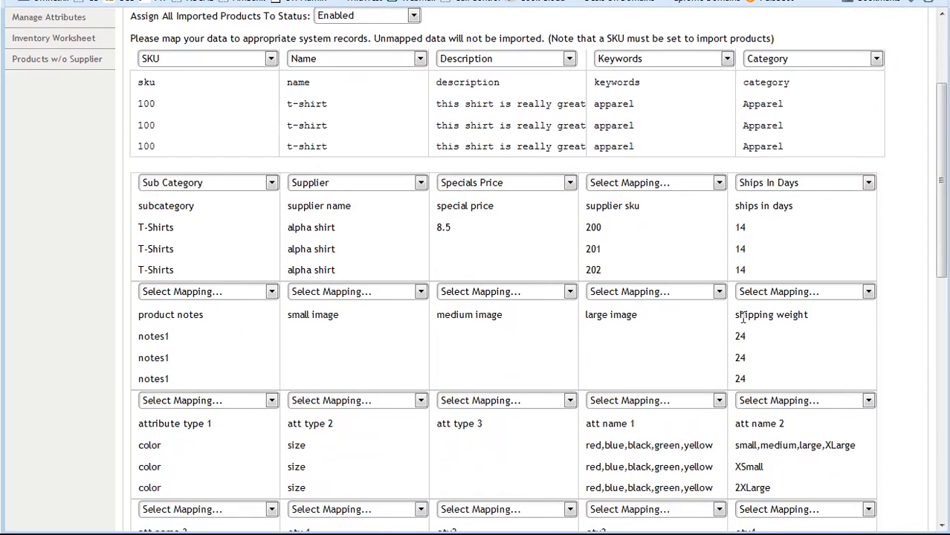
{"action": "left_click", "coordinate": [775, 296]}
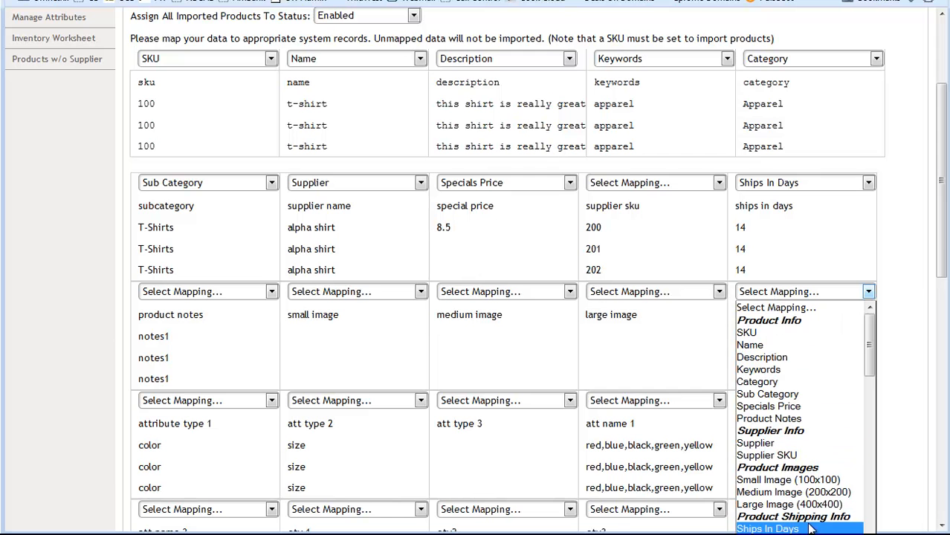
{"action": "left_click", "coordinate": [771, 522]}
Map the attribute type 1 column to Attribute Type 1 and the att name 1 column to Attribute Name 1.
{"action": "scroll", "coordinate": [359, 323], "scroll_direction": "down", "scroll_amount": 4}
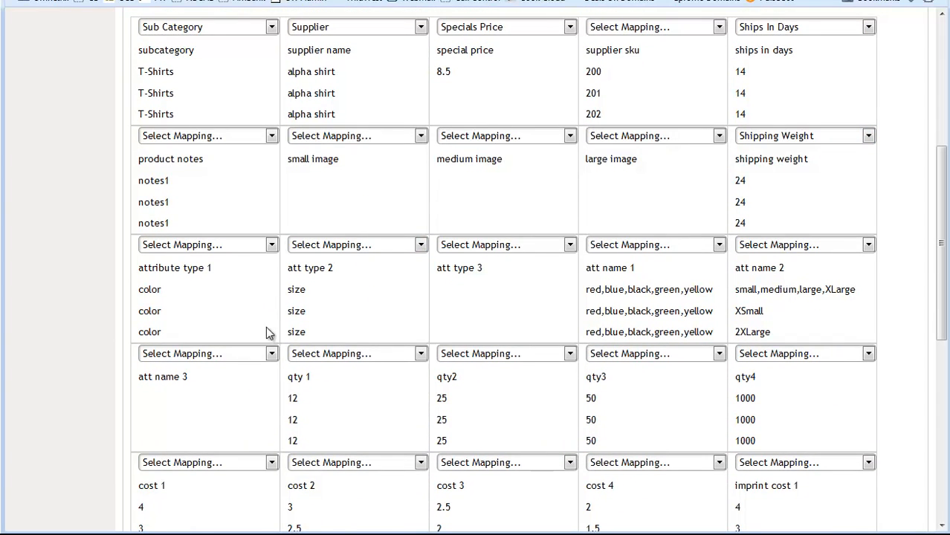
{"action": "left_click", "coordinate": [222, 249]}
{"action": "scroll", "coordinate": [222, 371], "scroll_direction": "down", "scroll_amount": 4}
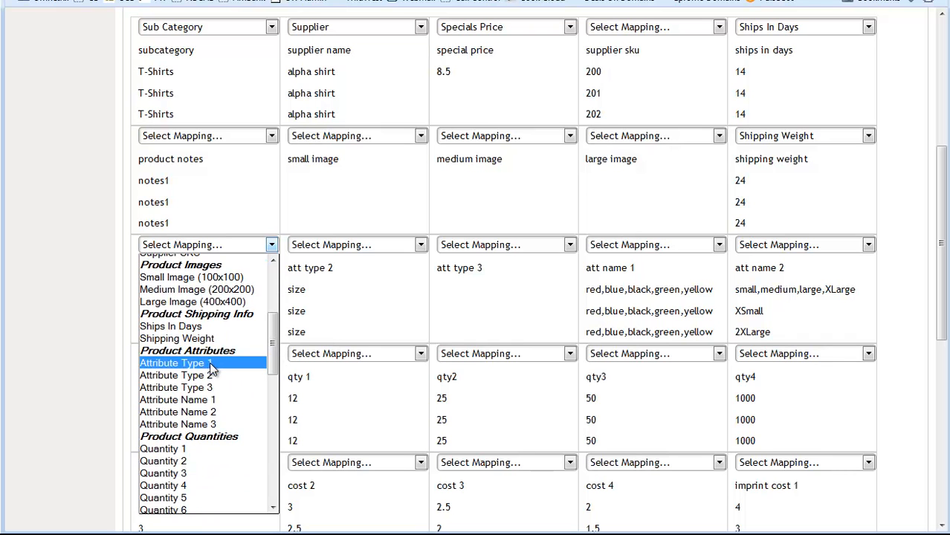
{"action": "left_click", "coordinate": [210, 362]}
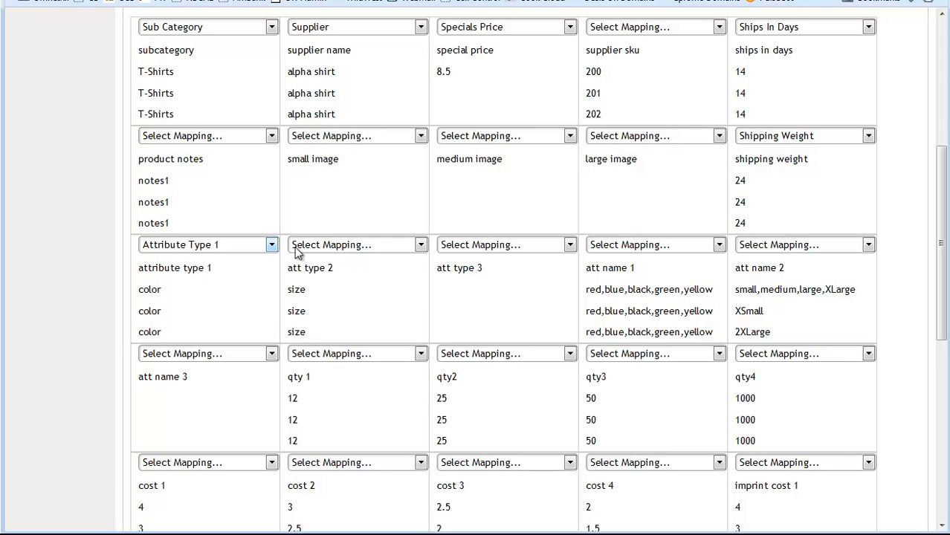
{"action": "left_click", "coordinate": [624, 244]}
{"action": "scroll", "coordinate": [631, 371], "scroll_direction": "down", "scroll_amount": 5}
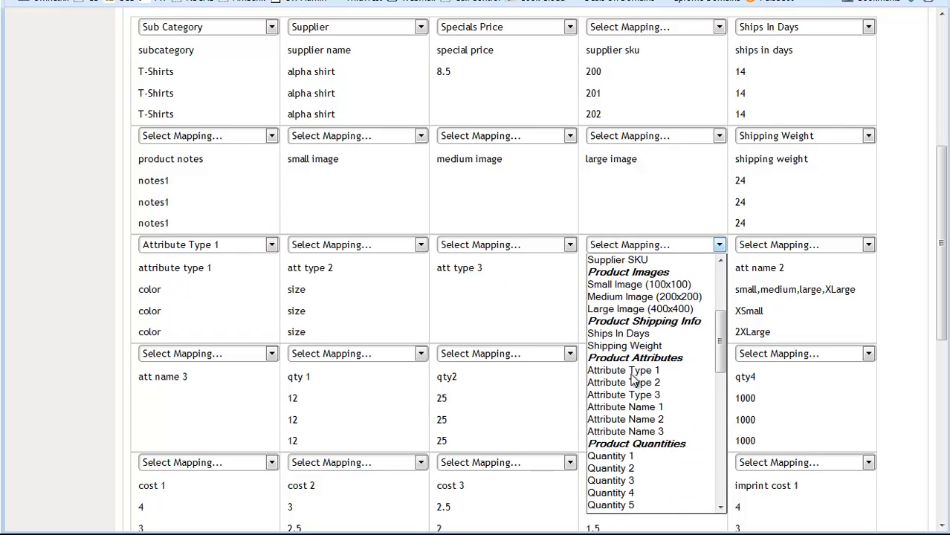
{"action": "left_click", "coordinate": [631, 361]}
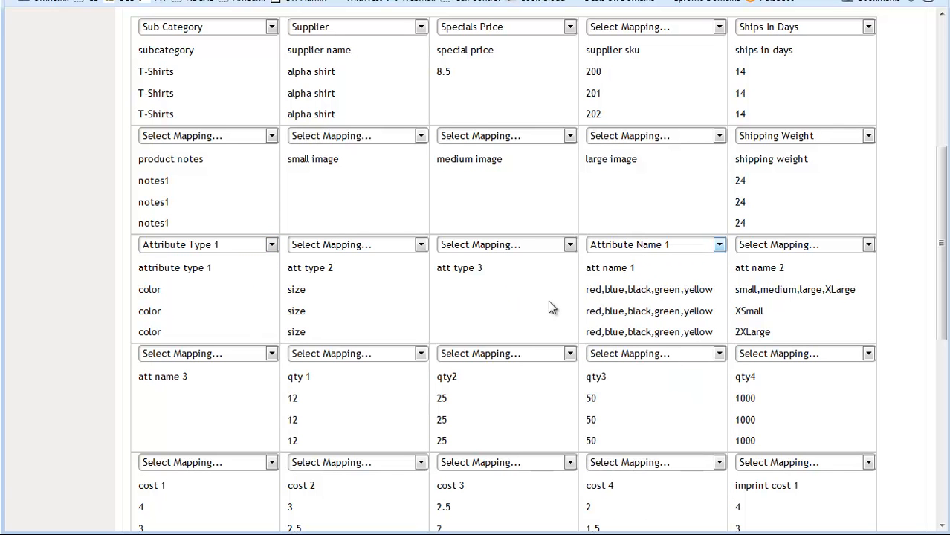
Map the qty 1 column to Quantity 1.
{"action": "scroll", "coordinate": [310, 384], "scroll_direction": "down", "scroll_amount": 2}
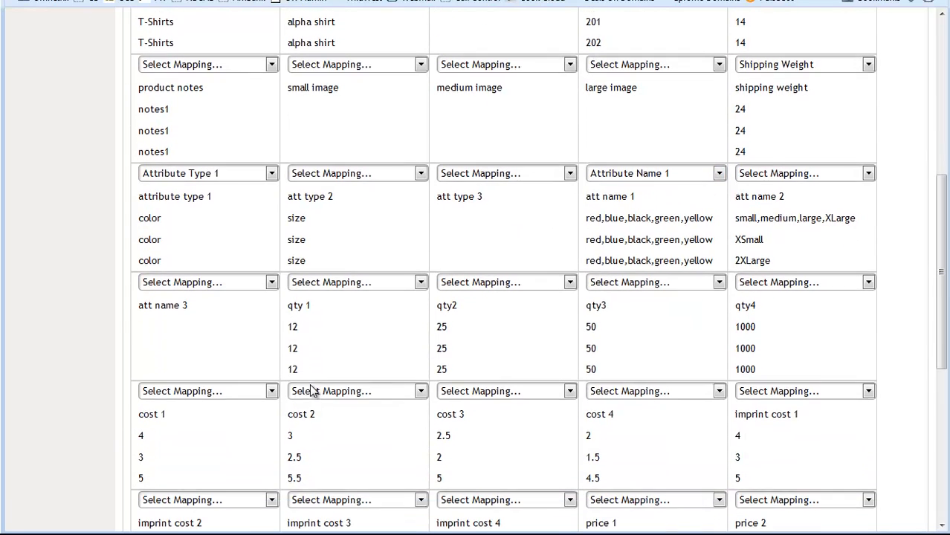
{"action": "left_click", "coordinate": [330, 276]}
{"action": "scroll", "coordinate": [370, 371], "scroll_direction": "down", "scroll_amount": 8}
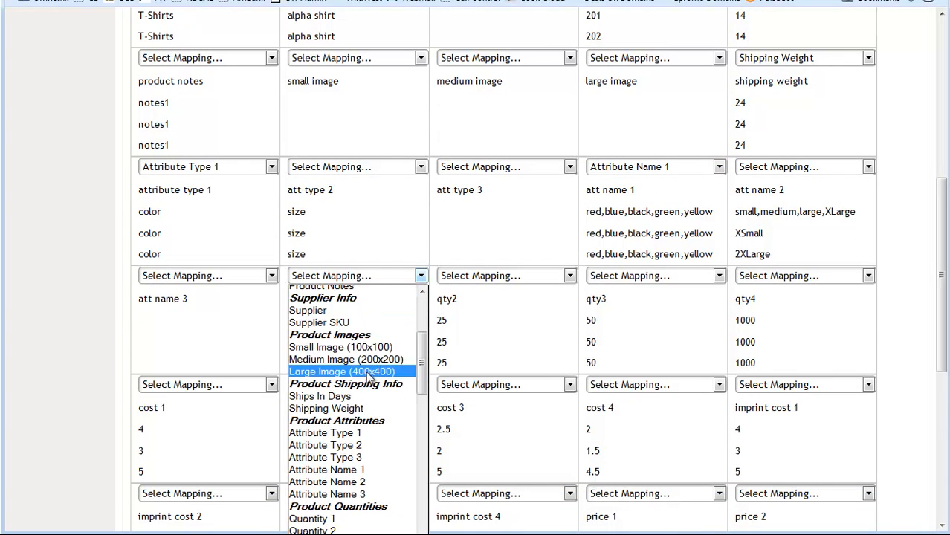
{"action": "left_click", "coordinate": [378, 407]}
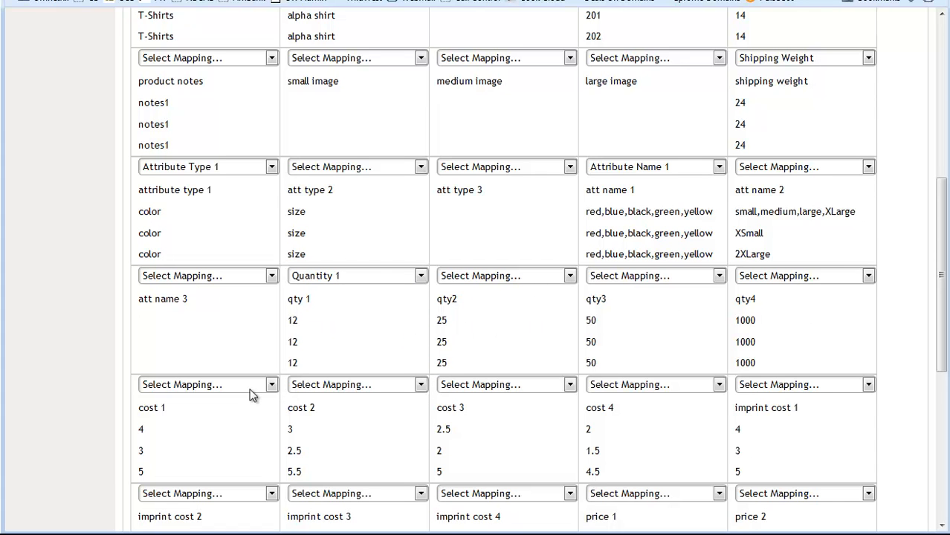
Map the cost 1 column to Wholesale Cost Per Unit 1.
{"action": "scroll", "coordinate": [259, 395], "scroll_direction": "down", "scroll_amount": 1}
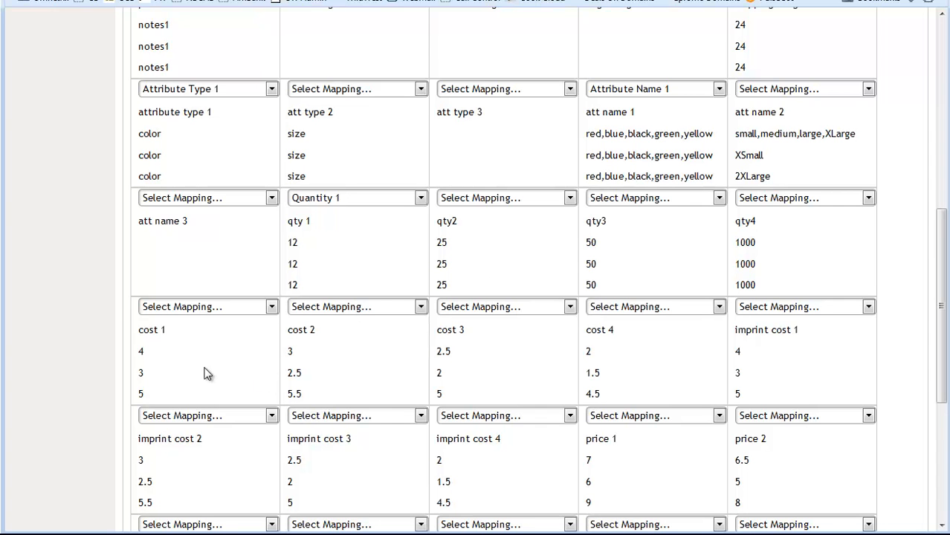
{"action": "left_click", "coordinate": [205, 311]}
{"action": "scroll", "coordinate": [197, 197], "scroll_direction": "down", "scroll_amount": 7}
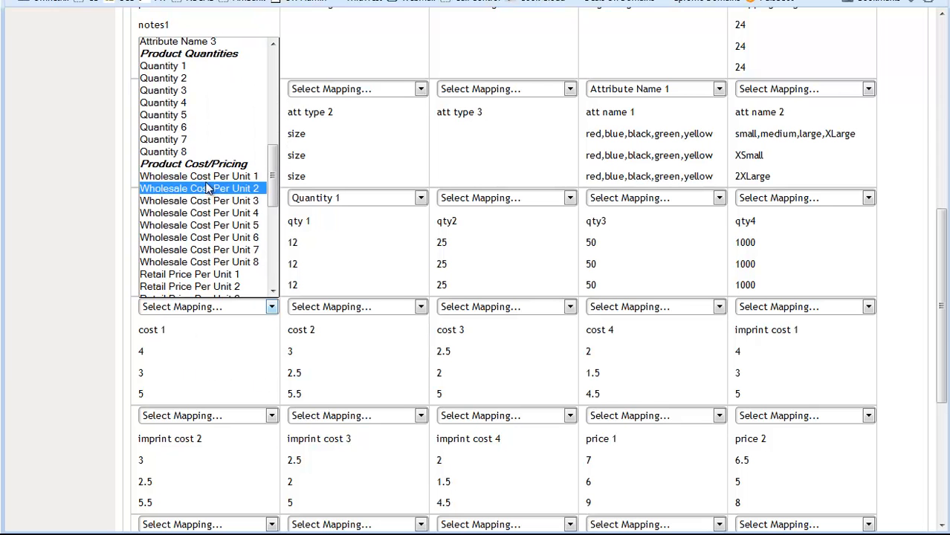
{"action": "left_click", "coordinate": [199, 176]}
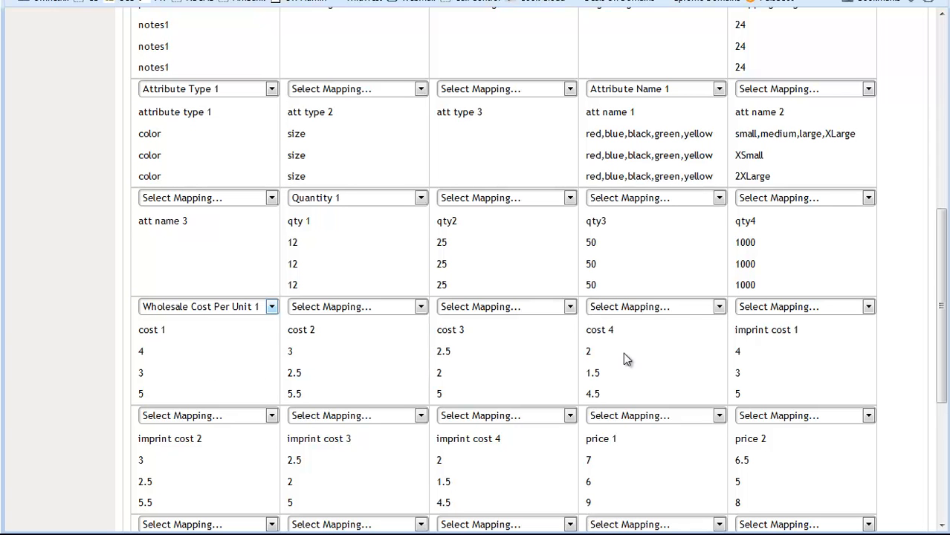
Map the price 1 column to Retail Price Per Unit 1.
{"action": "scroll", "coordinate": [754, 356], "scroll_direction": "down", "scroll_amount": 3}
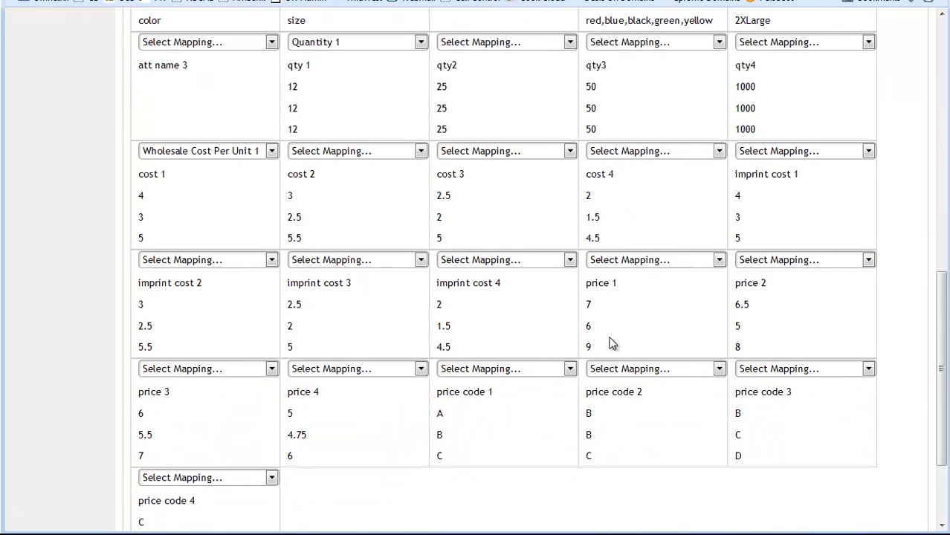
{"action": "scroll", "coordinate": [642, 298], "scroll_direction": "down", "scroll_amount": 1}
{"action": "left_click", "coordinate": [642, 220]}
{"action": "scroll", "coordinate": [637, 377], "scroll_direction": "down", "scroll_amount": 10}
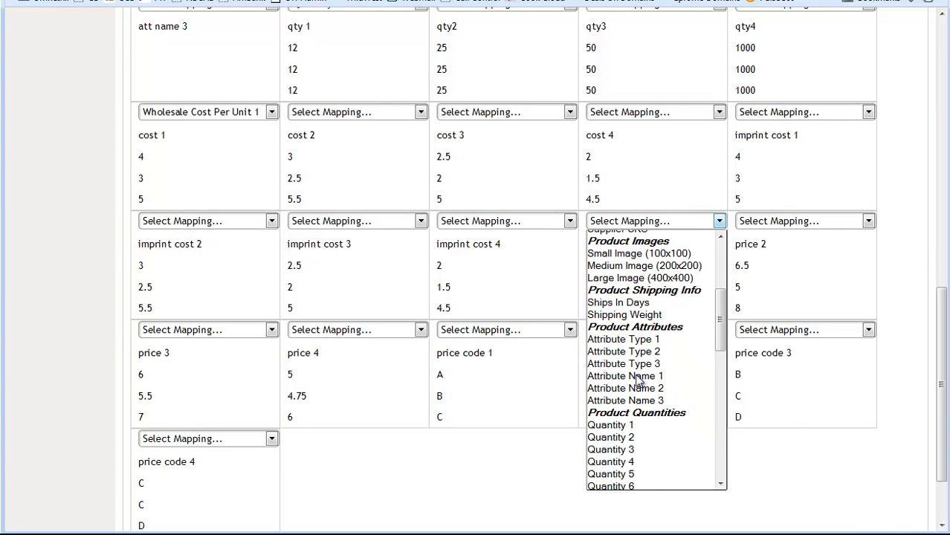
{"action": "left_click", "coordinate": [639, 400]}
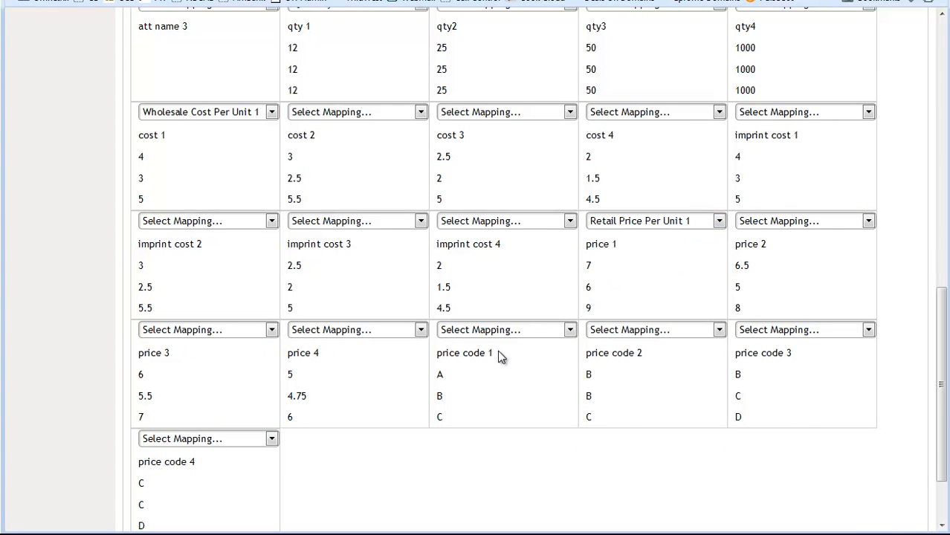
Look over the column mappings and run the product import.
{"action": "scroll", "coordinate": [418, 404], "scroll_direction": "down", "scroll_amount": 2}
{"action": "scroll", "coordinate": [381, 418], "scroll_direction": "up", "scroll_amount": 5}
{"action": "scroll", "coordinate": [335, 397], "scroll_direction": "up", "scroll_amount": 5}
{"action": "scroll", "coordinate": [334, 378], "scroll_direction": "down", "scroll_amount": 10}
{"action": "scroll", "coordinate": [335, 383], "scroll_direction": "down", "scroll_amount": 1}
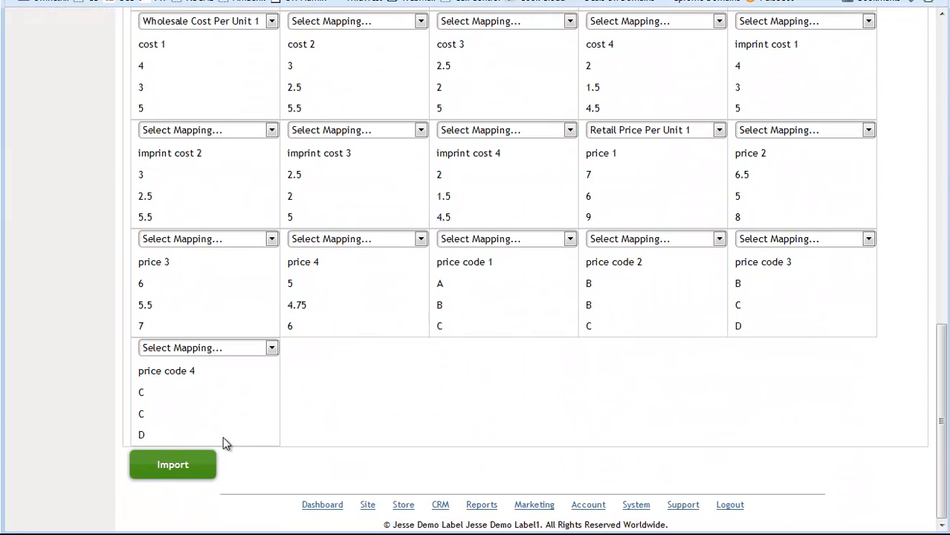
{"action": "left_click", "coordinate": [171, 468]}
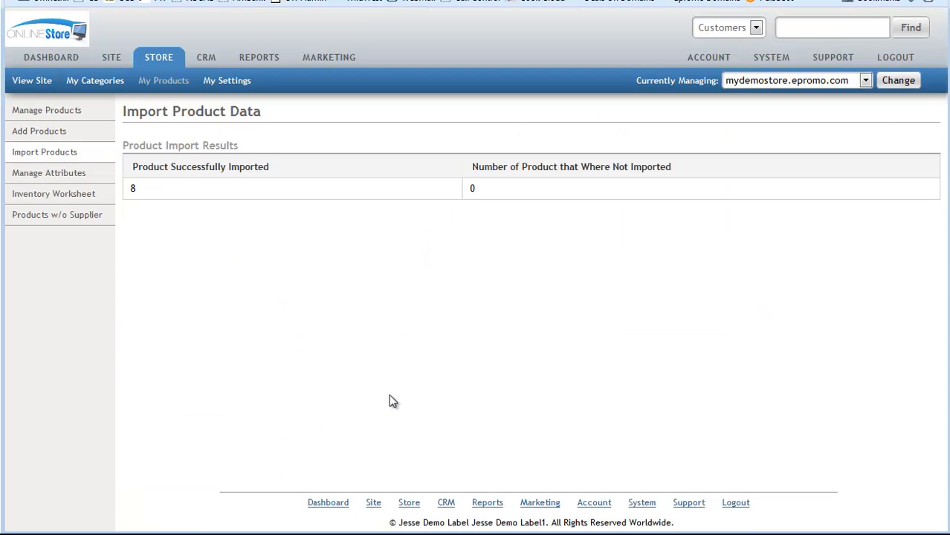
Check the import results for the numbers of products imported and not imported.
{"action": "double_click", "coordinate": [136, 190]}
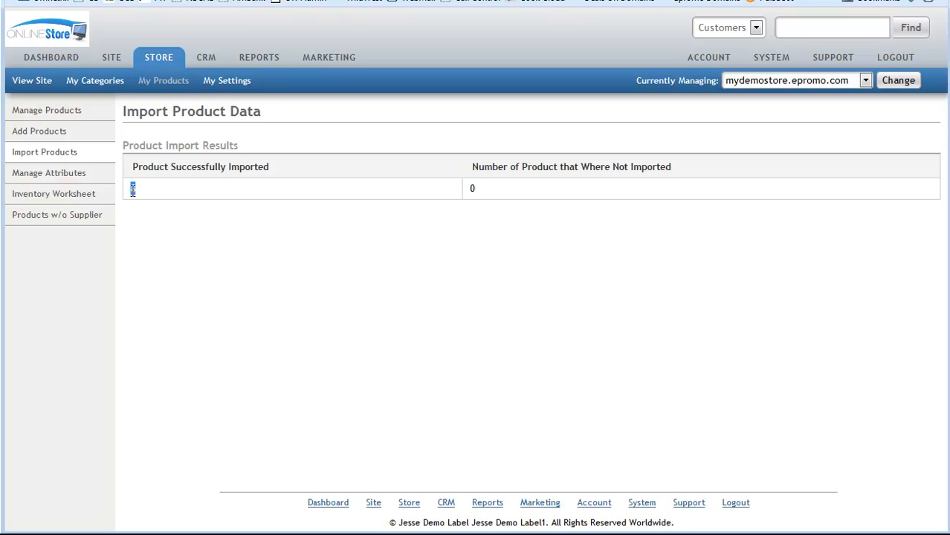
{"action": "double_click", "coordinate": [472, 189]}
{"action": "left_click", "coordinate": [384, 330]}
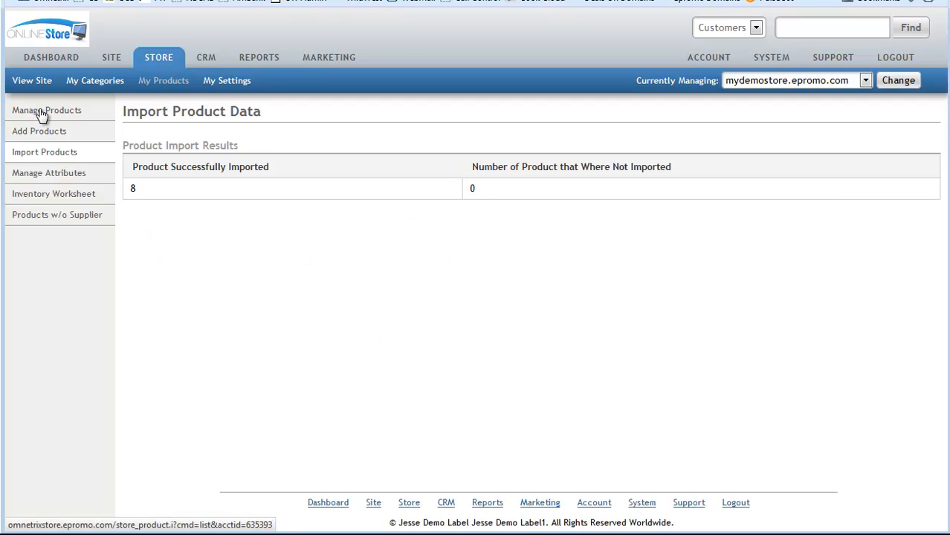
Open the mug product from the managed product list and review its details, category, image, notes, keywords and additional settings sections.
{"action": "scroll", "coordinate": [348, 388], "scroll_direction": "down", "scroll_amount": 1}
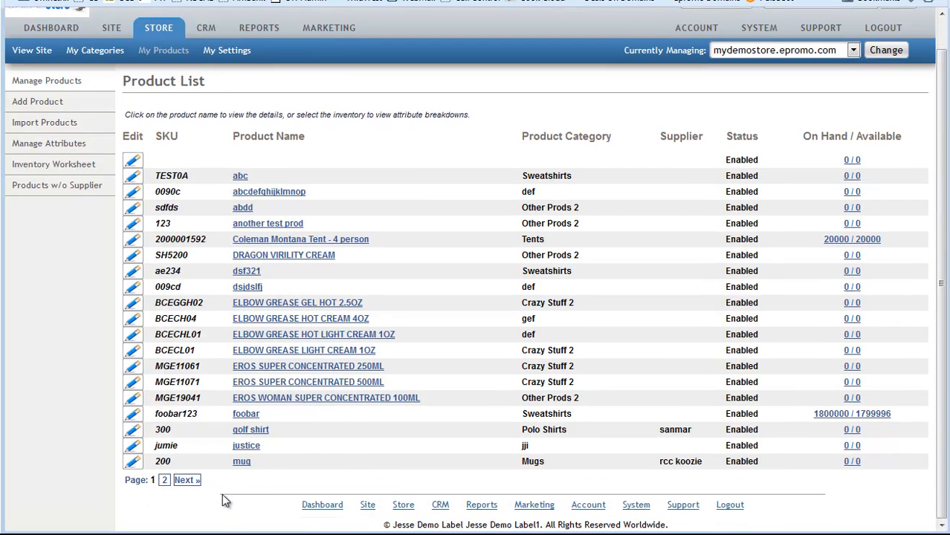
{"action": "left_click", "coordinate": [242, 464]}
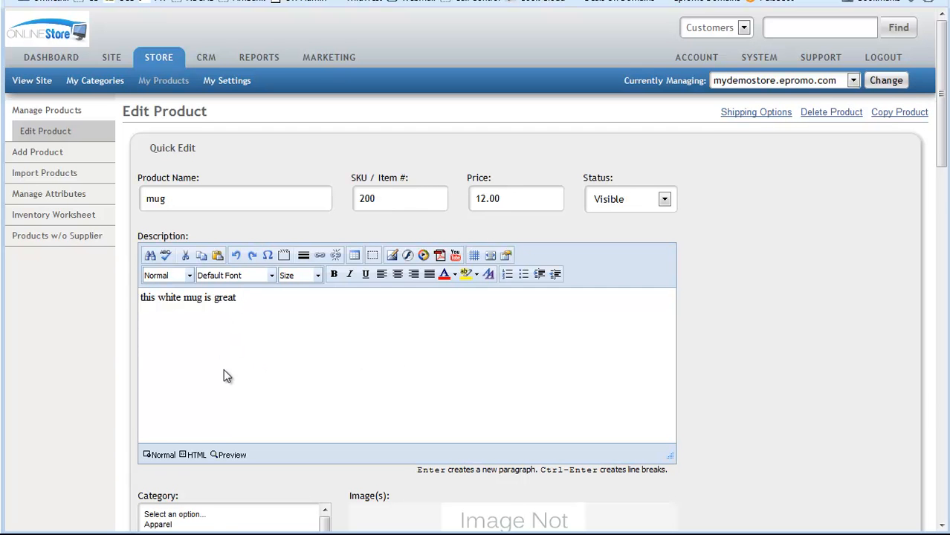
{"action": "scroll", "coordinate": [225, 374], "scroll_direction": "down", "scroll_amount": 1}
{"action": "scroll", "coordinate": [224, 375], "scroll_direction": "down", "scroll_amount": 3}
{"action": "scroll", "coordinate": [223, 454], "scroll_direction": "down", "scroll_amount": 1}
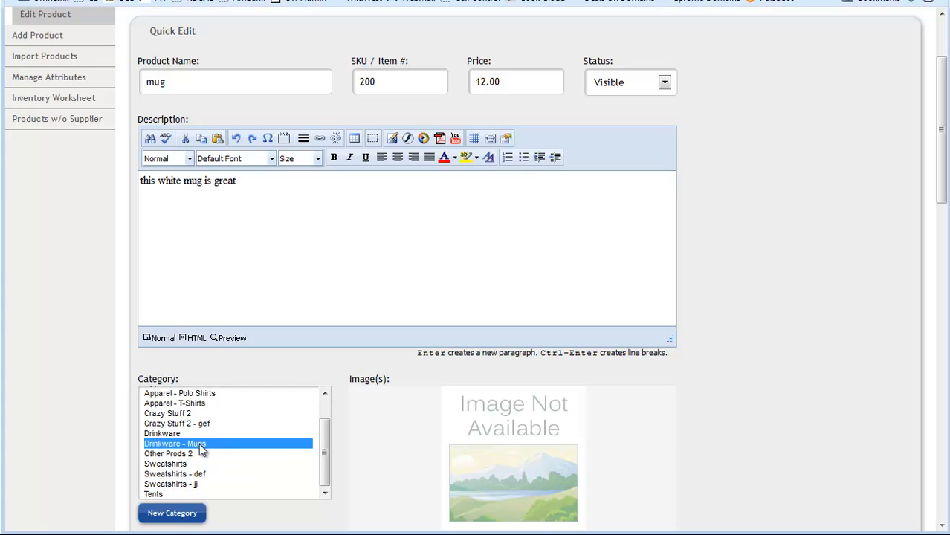
{"action": "scroll", "coordinate": [533, 474], "scroll_direction": "down", "scroll_amount": 3}
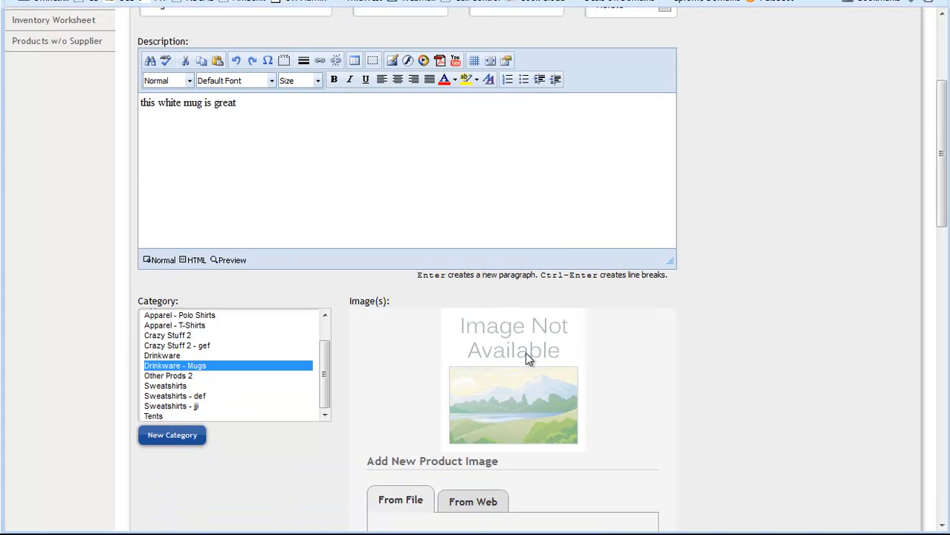
{"action": "scroll", "coordinate": [216, 368], "scroll_direction": "down", "scroll_amount": 4}
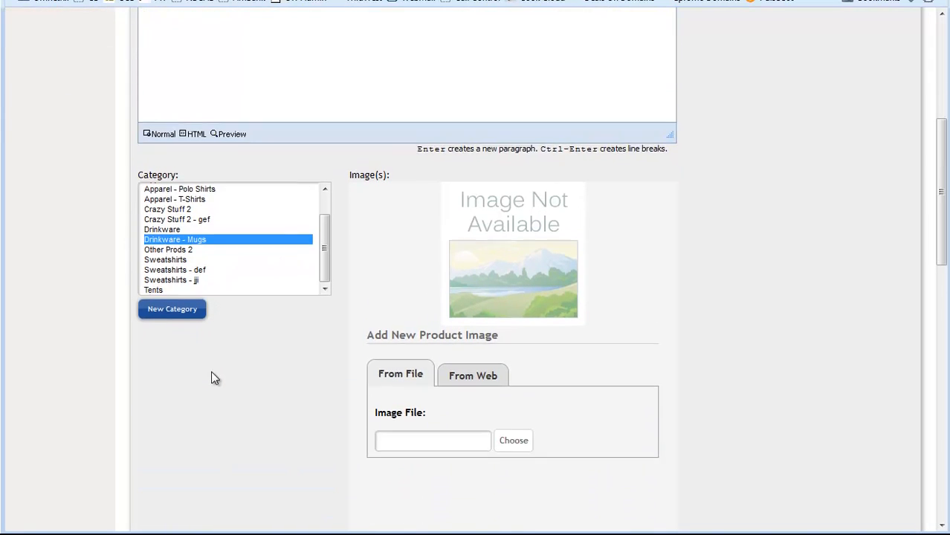
{"action": "scroll", "coordinate": [211, 378], "scroll_direction": "down", "scroll_amount": 2}
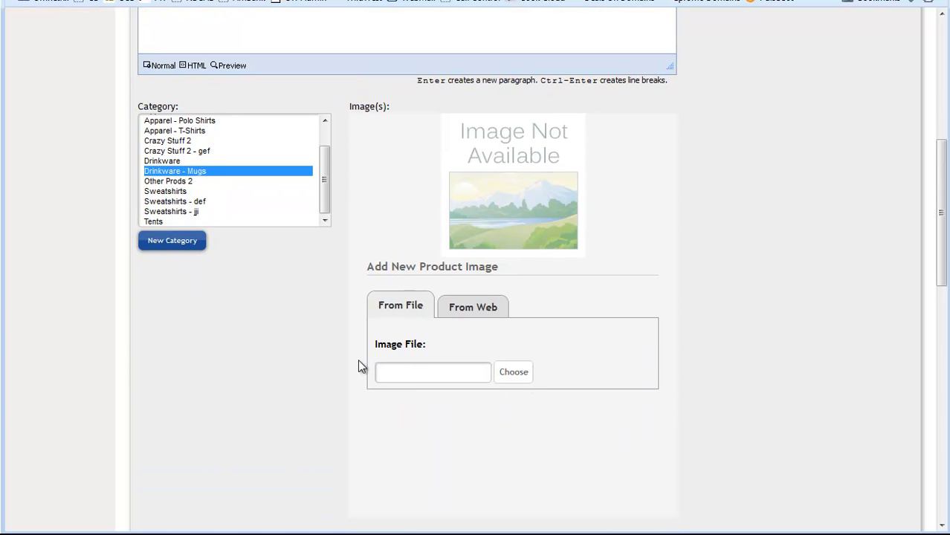
{"action": "scroll", "coordinate": [250, 396], "scroll_direction": "down", "scroll_amount": 8}
{"action": "scroll", "coordinate": [251, 396], "scroll_direction": "down", "scroll_amount": 7}
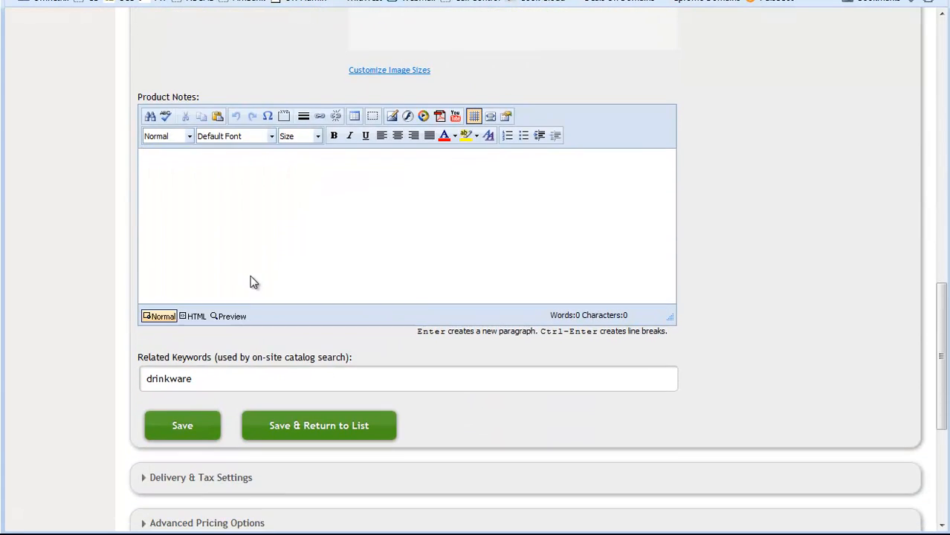
{"action": "scroll", "coordinate": [82, 394], "scroll_direction": "down", "scroll_amount": 7}
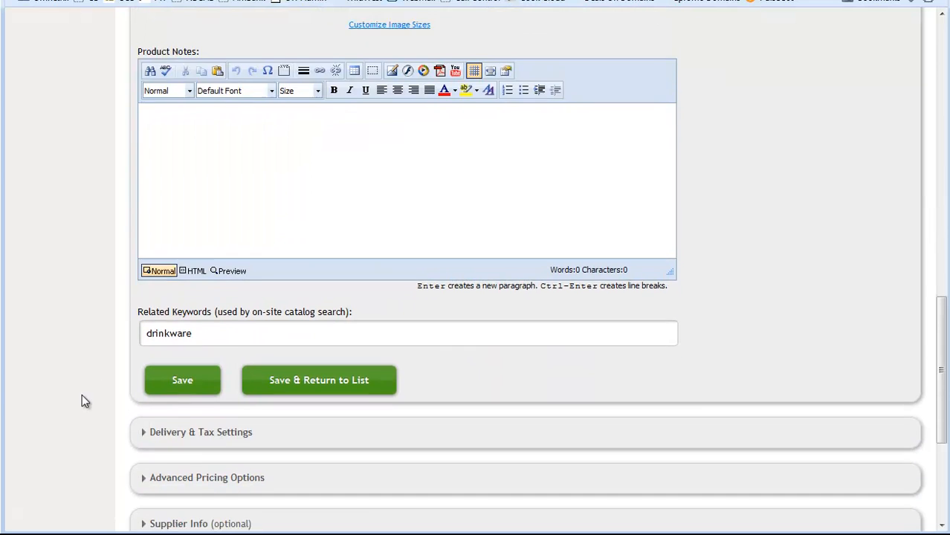
{"action": "scroll", "coordinate": [82, 398], "scroll_direction": "down", "scroll_amount": 2}
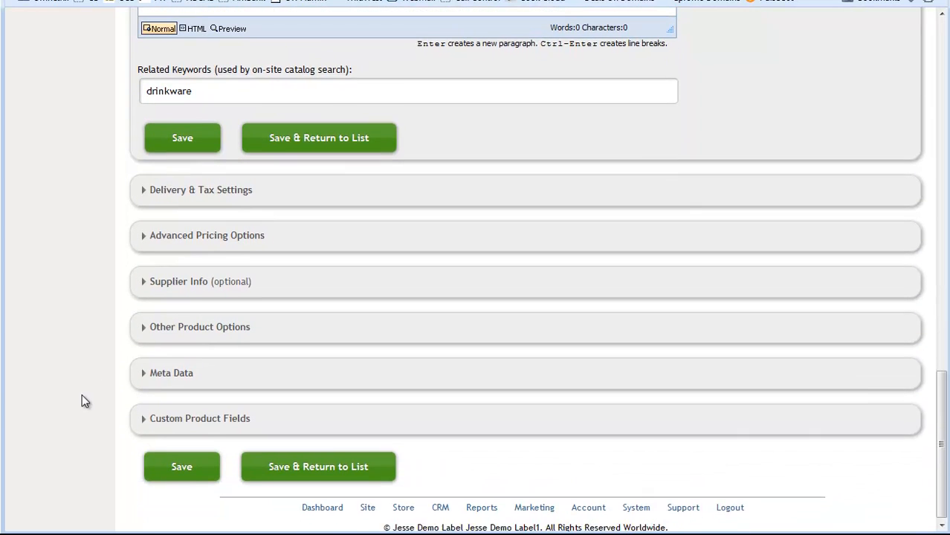
{"action": "scroll", "coordinate": [81, 401], "scroll_direction": "up", "scroll_amount": 20}
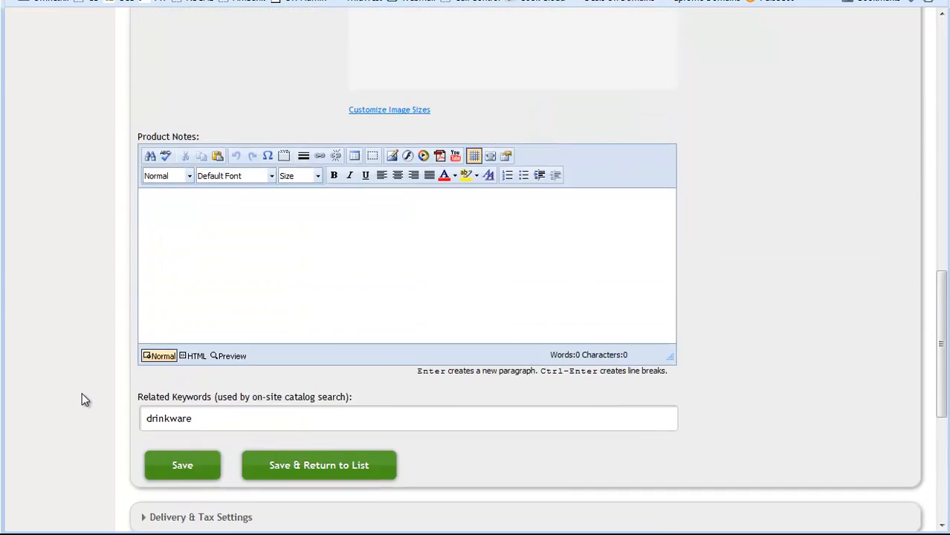
{"action": "scroll", "coordinate": [182, 268], "scroll_direction": "up", "scroll_amount": 6}
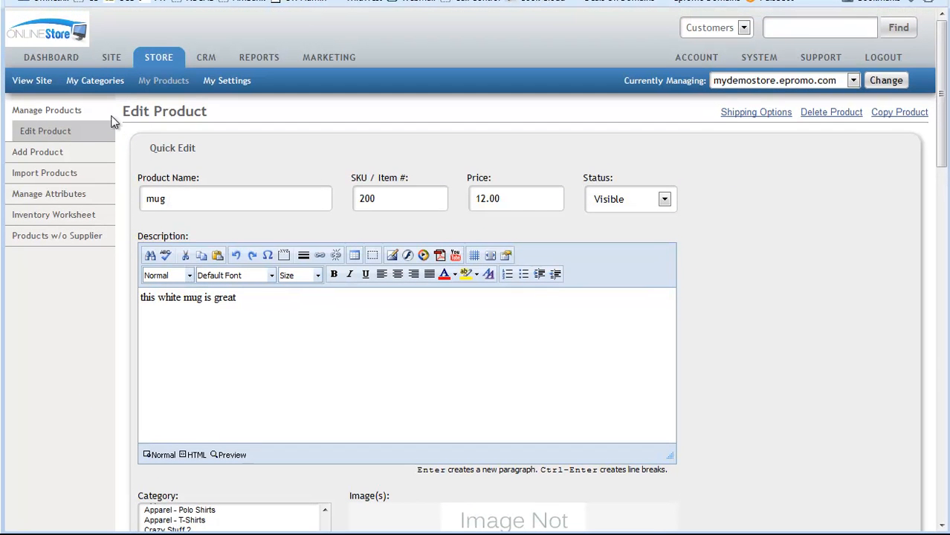
Open the store's category list, set the Drinkware category's status to Disabled and save the category.
{"action": "left_click", "coordinate": [159, 87]}
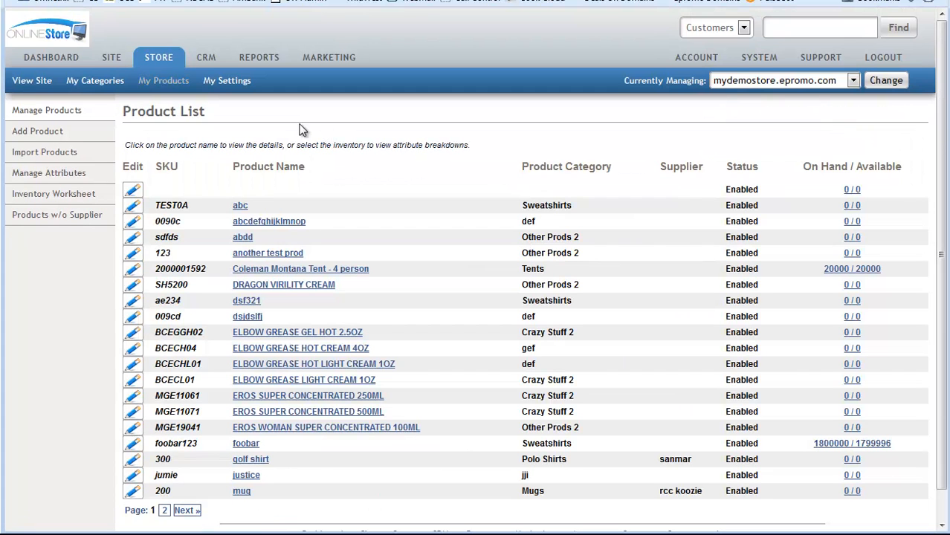
{"action": "left_click", "coordinate": [95, 81]}
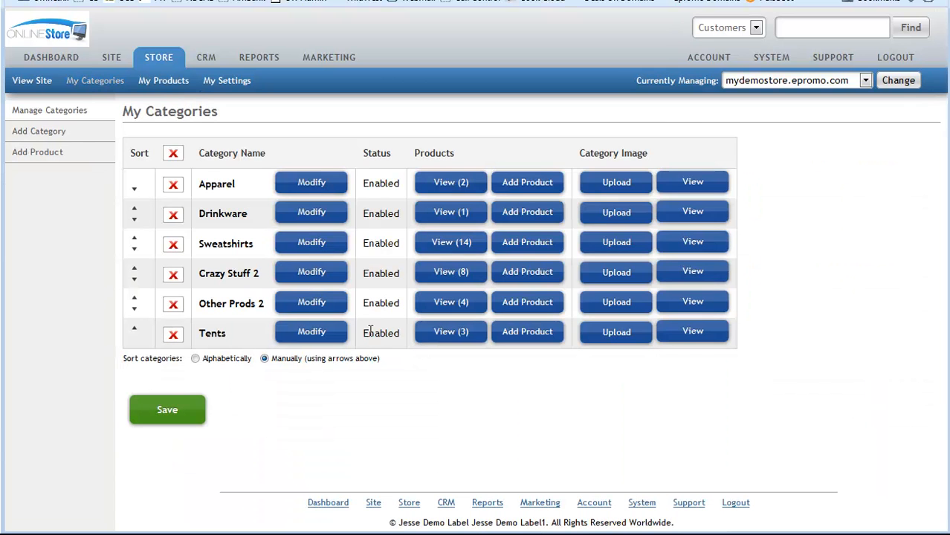
{"action": "left_click", "coordinate": [309, 215]}
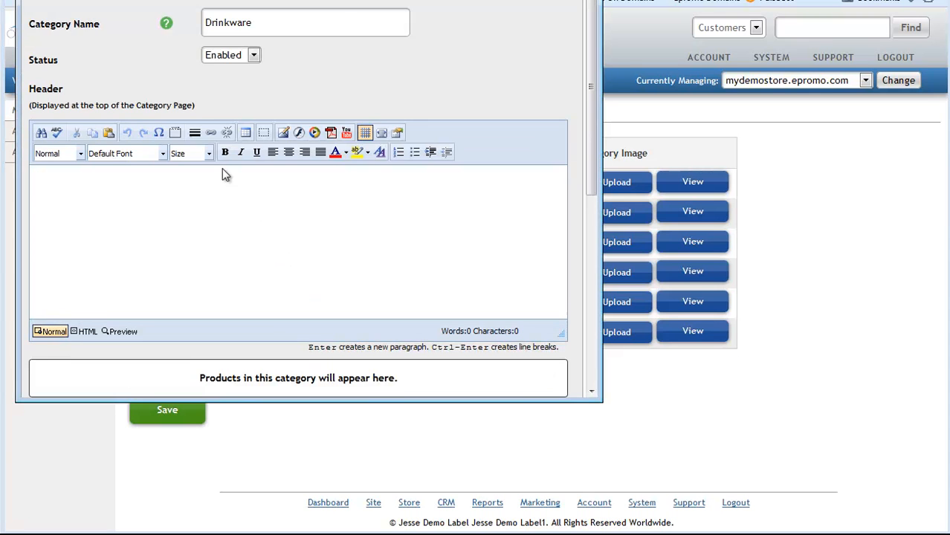
{"action": "left_click", "coordinate": [217, 56]}
{"action": "left_click", "coordinate": [223, 84]}
{"action": "mouse_move", "coordinate": [245, 134]}
{"action": "scroll", "coordinate": [134, 327], "scroll_direction": "down", "scroll_amount": 4}
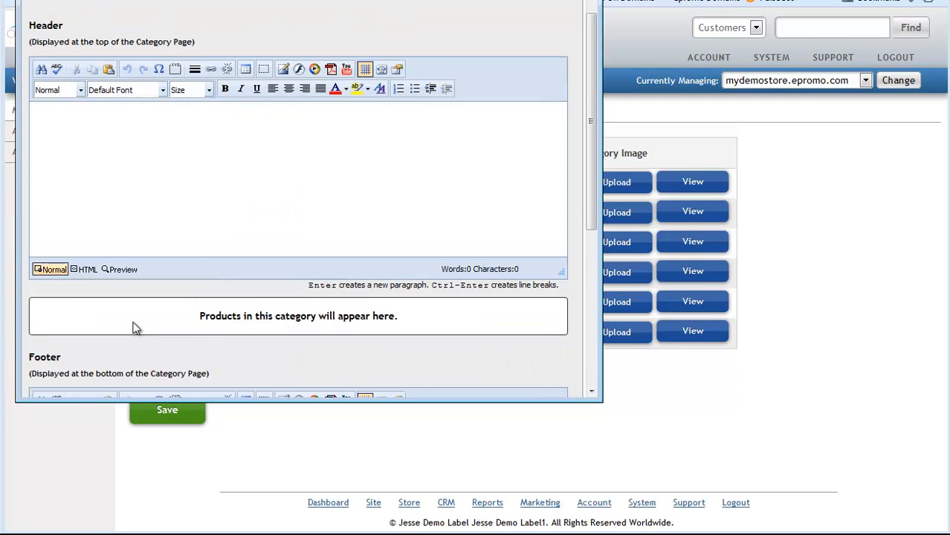
{"action": "scroll", "coordinate": [134, 327], "scroll_direction": "down", "scroll_amount": 5}
{"action": "left_click", "coordinate": [79, 374]}
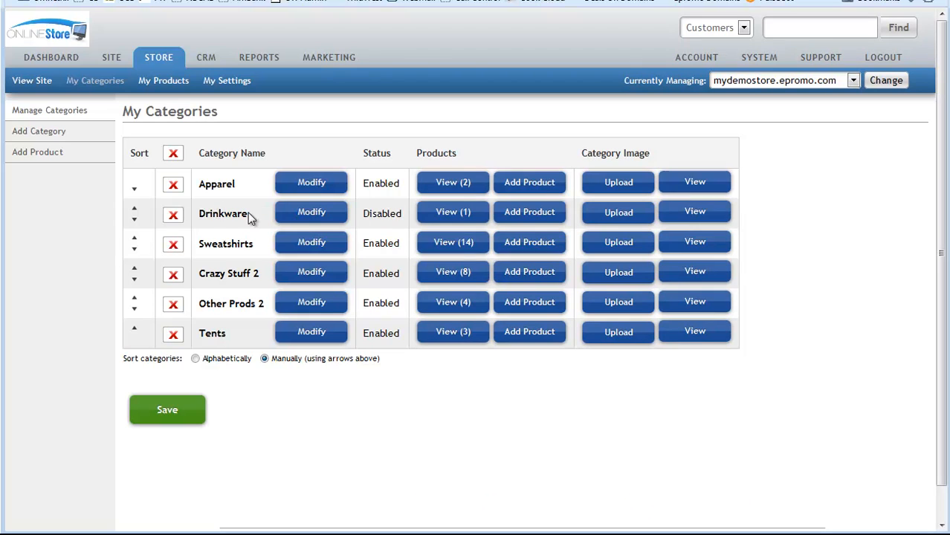
Set the Drinkware category's status back to Enabled and save the category.
{"action": "left_click", "coordinate": [316, 214]}
{"action": "left_click", "coordinate": [229, 55]}
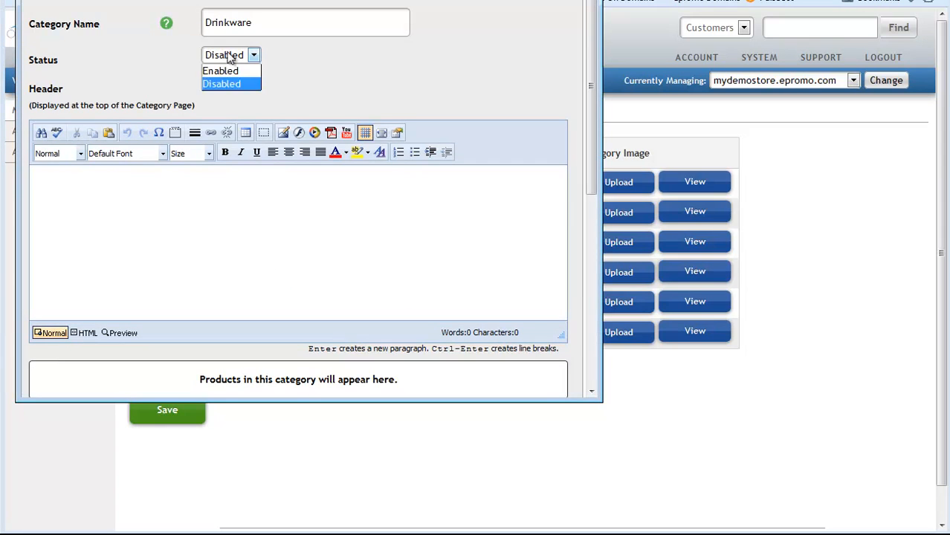
{"action": "left_click", "coordinate": [223, 70]}
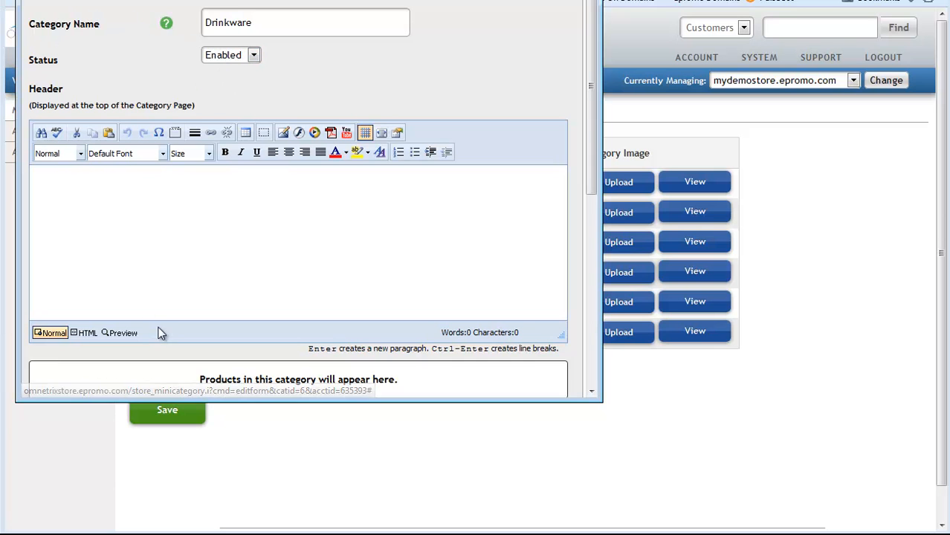
{"action": "scroll", "coordinate": [159, 328], "scroll_direction": "down", "scroll_amount": 5}
{"action": "left_click", "coordinate": [109, 357]}
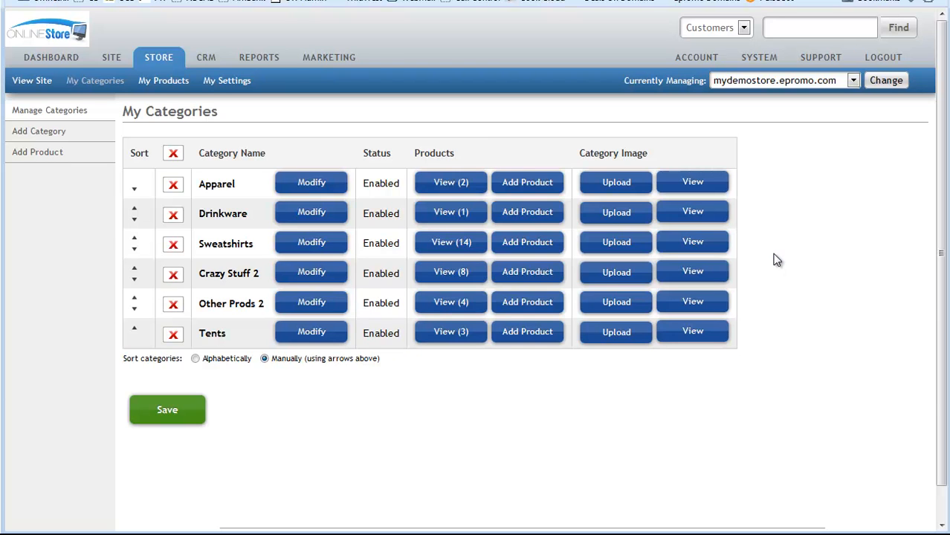
Open the support page to view the available help resources.
{"action": "left_click", "coordinate": [814, 62]}
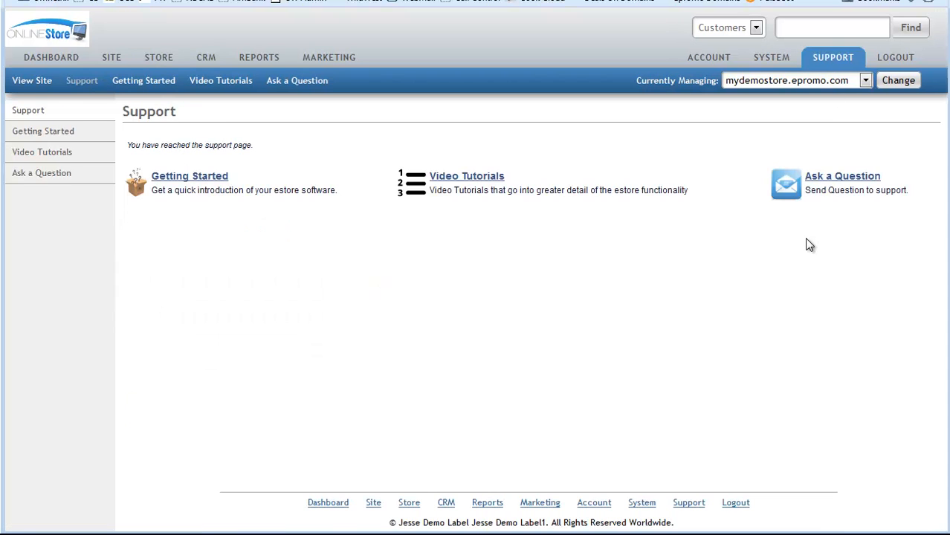